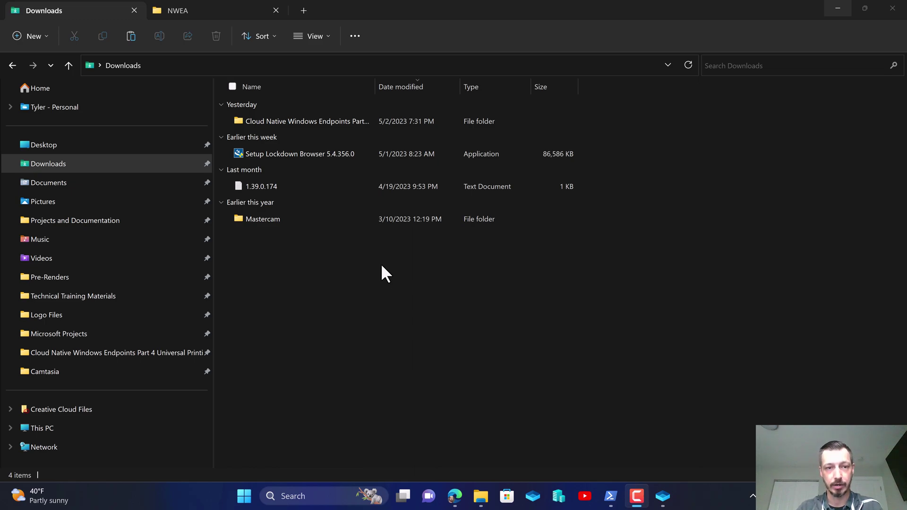
- Copy the Setup Lockdown Browser 5.4.356.0 installer from the host's Downloads folder
right_click(325, 153)
left_click(361, 169)
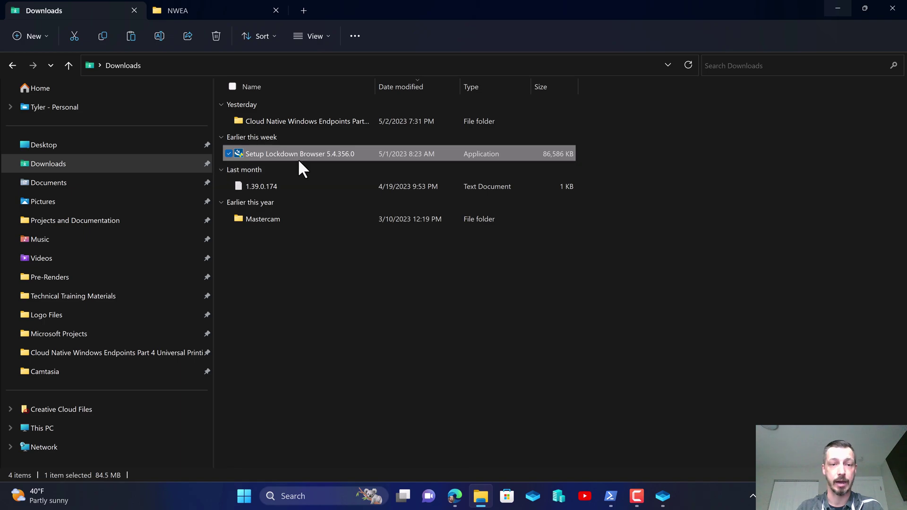
- Paste the Setup Lockdown Browser installer into Windows Sandbox's Downloads folder
mouse_move(299, 155)
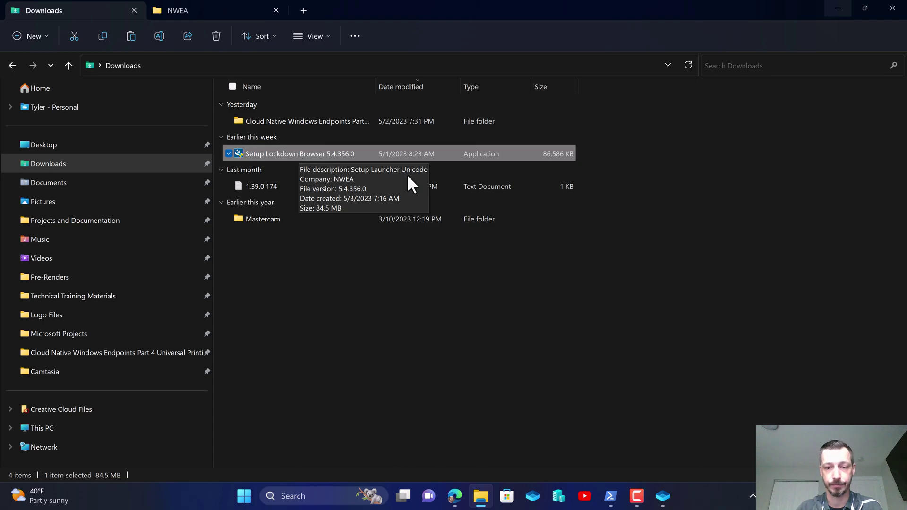
left_click(663, 496)
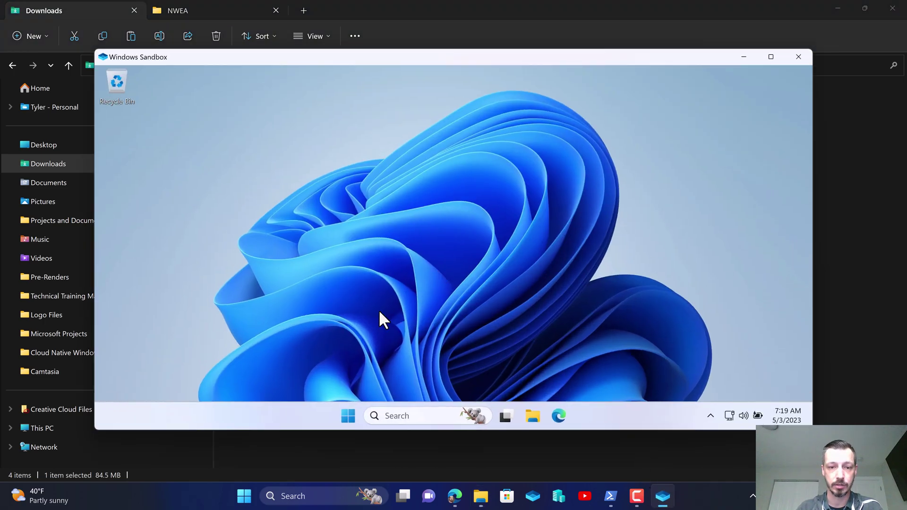
left_click(533, 415)
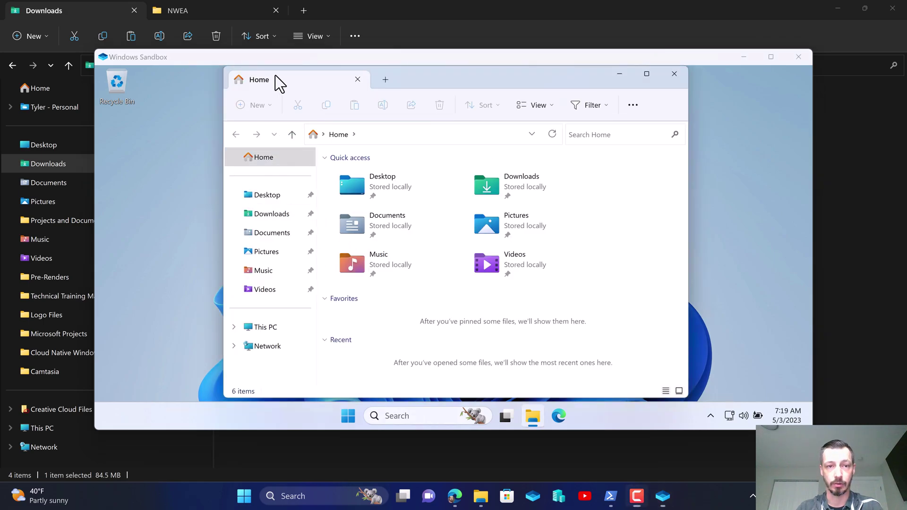
left_click(265, 214)
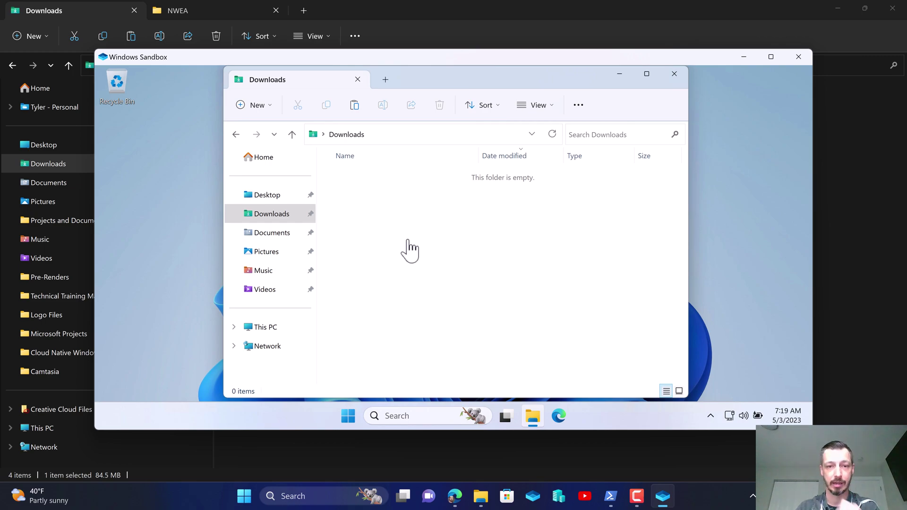
key("ctrl+v")
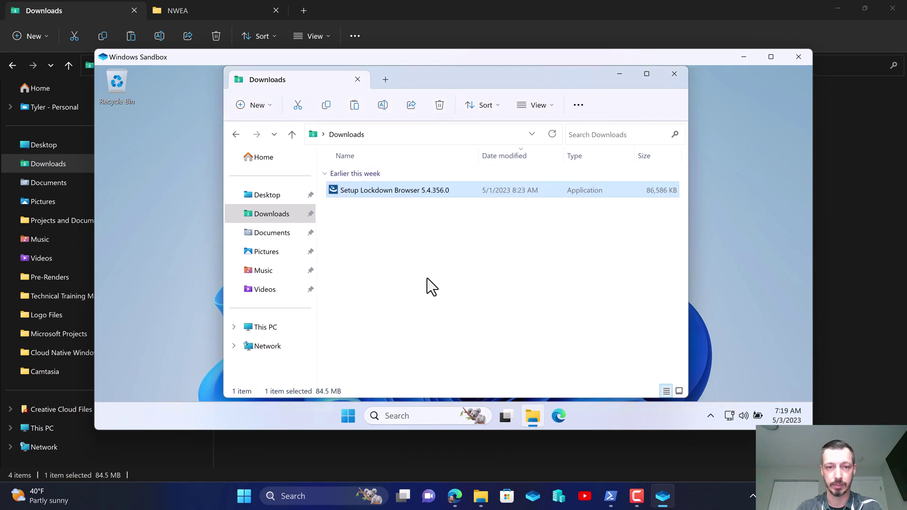
- Launch Setup Lockdown Browser 5.4.356.0 and move its InstallShield Wizard to the left
left_click(418, 256)
left_click(391, 195)
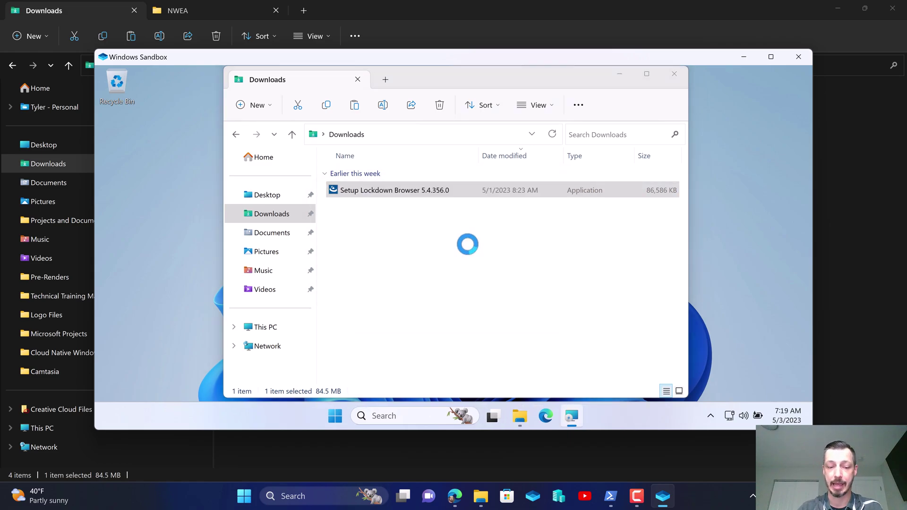
left_click_drag(443, 136, 250, 120)
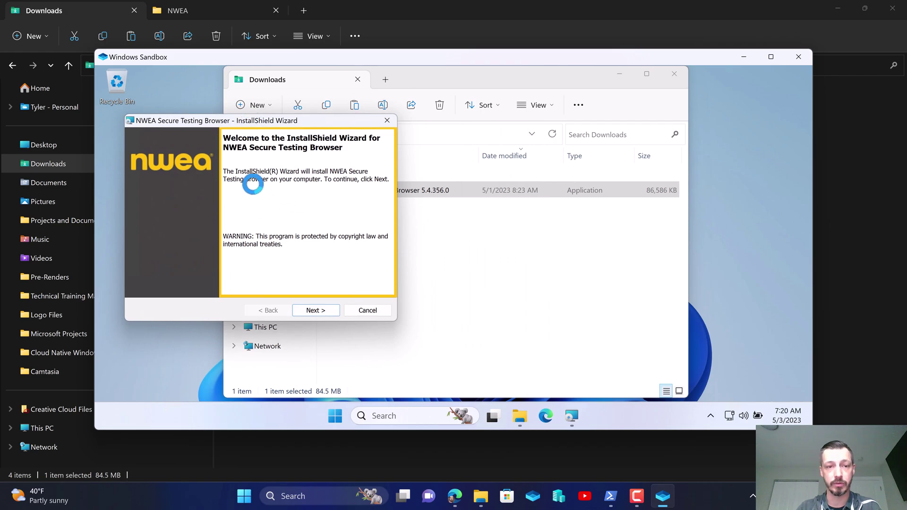
- Open a second File Explorer window at %localappdata%
right_click(523, 413)
left_click(500, 344)
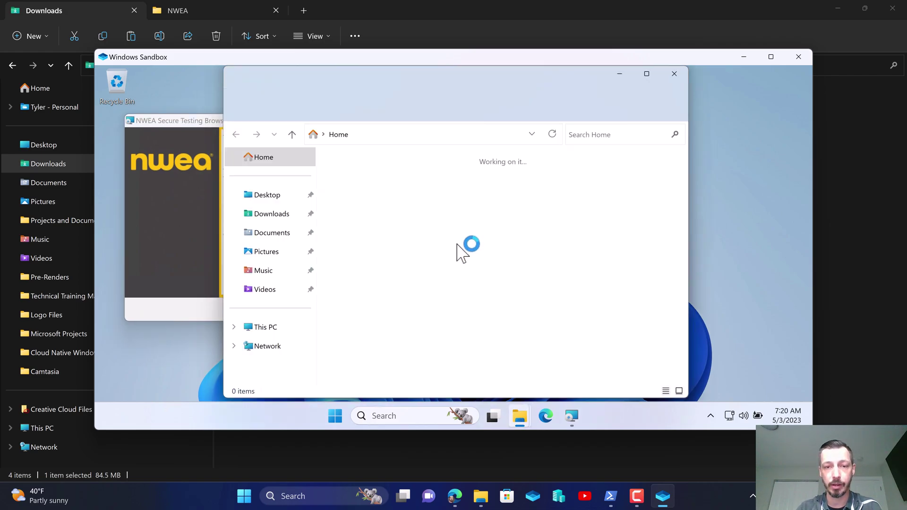
left_click(404, 136)
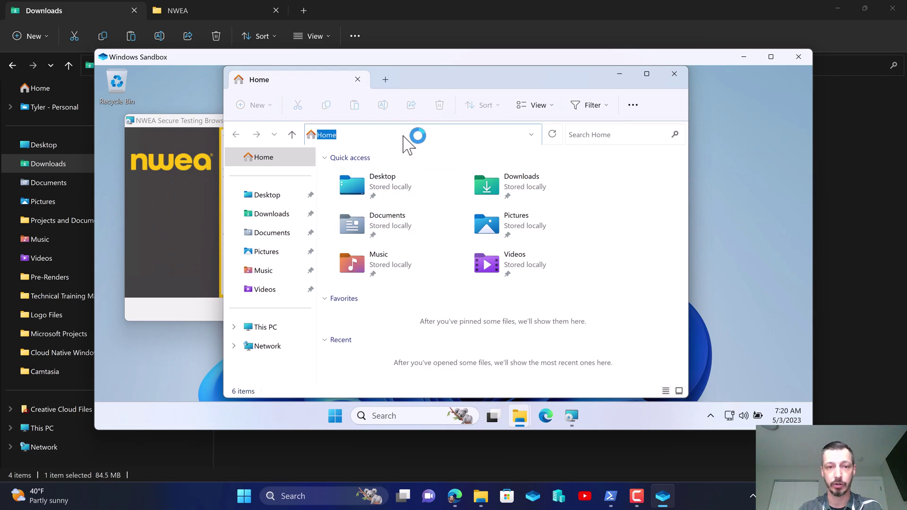
type("%localappd")
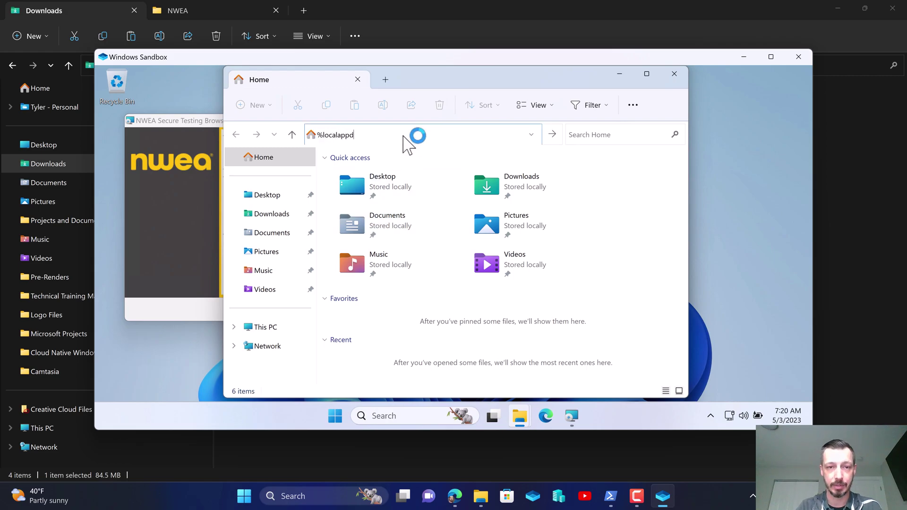
type("ata%")
key("Return")
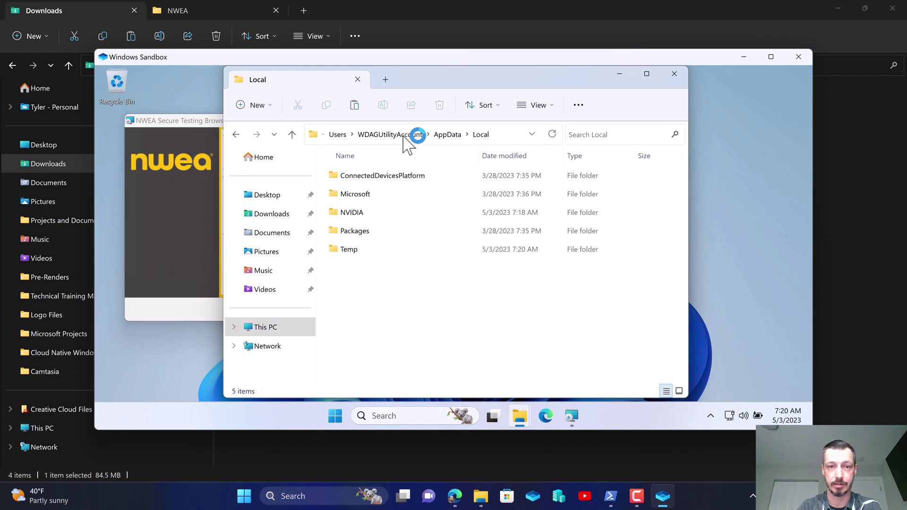
- Copy the NWEA Secure Testing Browser MSI from the setup's extracted Temp folder
double_click(368, 249)
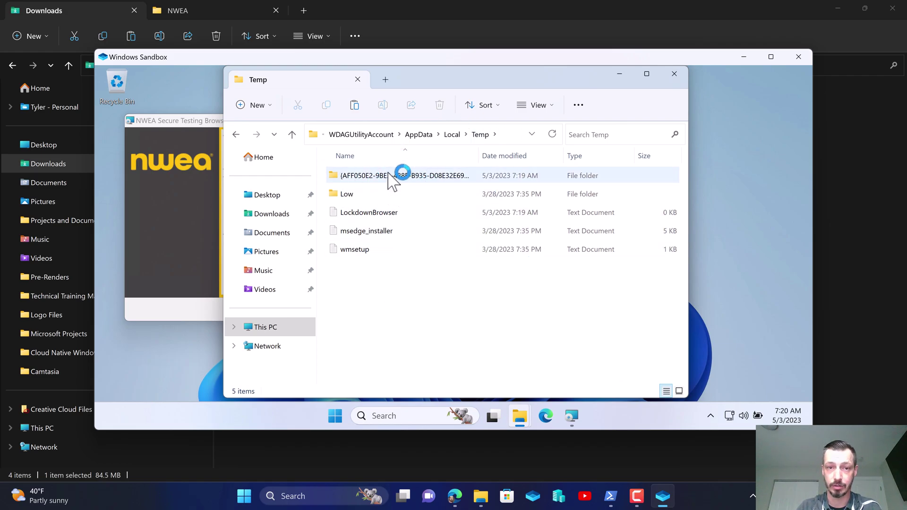
mouse_move(449, 89)
left_mouse_down()
mouse_move(543, 95)
mouse_move(520, 99)
left_mouse_up()
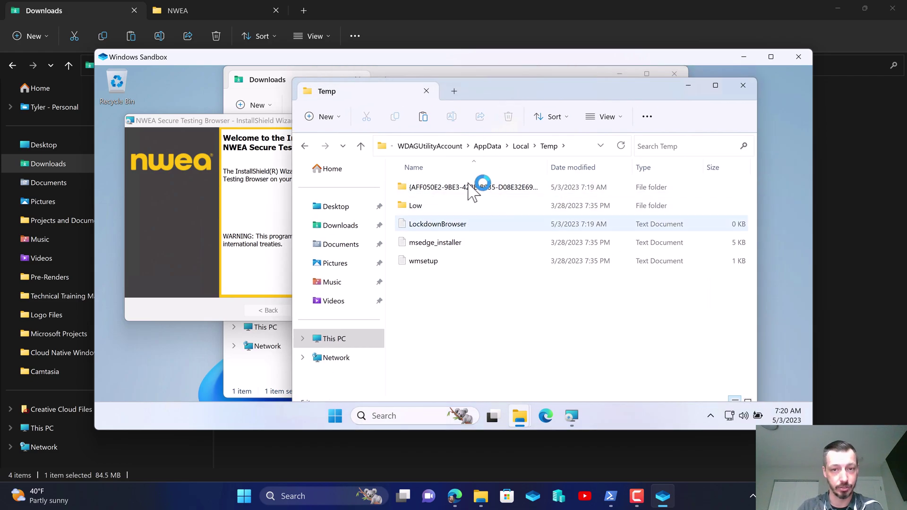
double_click(442, 188)
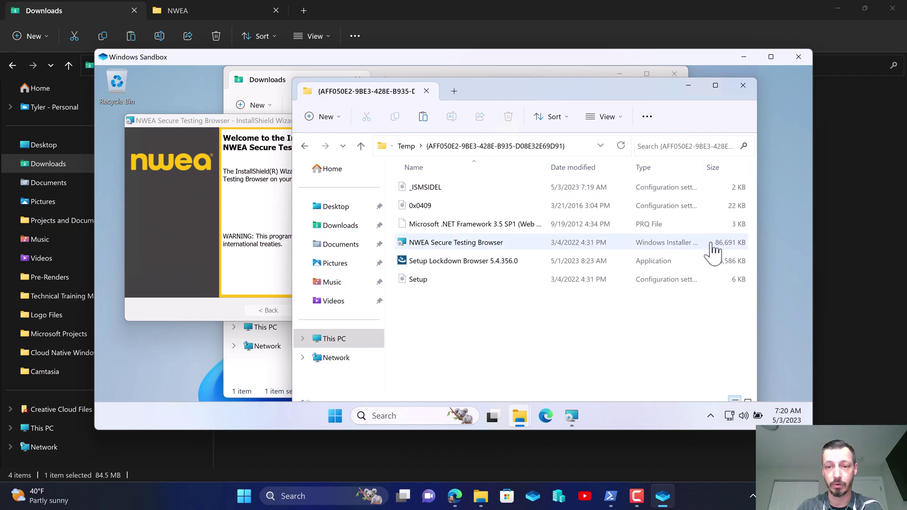
right_click(437, 253)
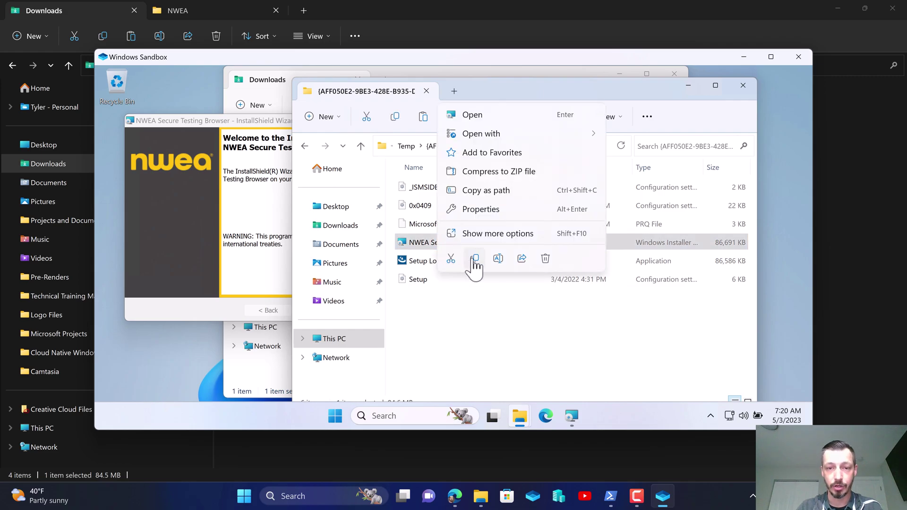
left_click(475, 259)
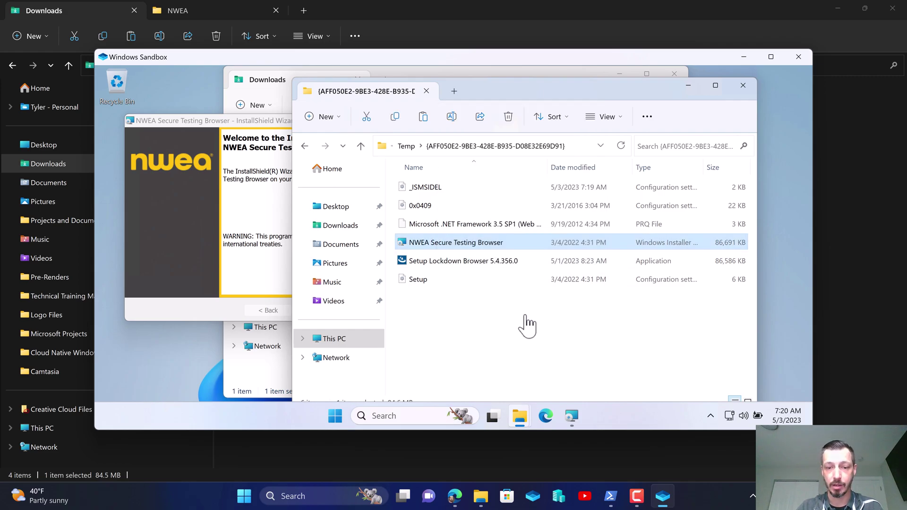
- Paste the NWEA MSI into C:\Scripts\Binary\NWEA\Secure Testing Browser\5.3.2023 on the host
left_click(483, 501)
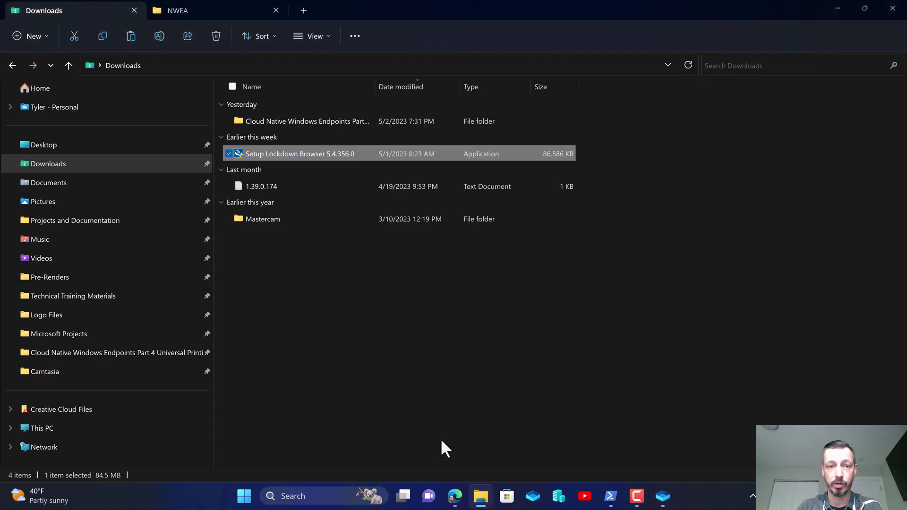
left_click(70, 427)
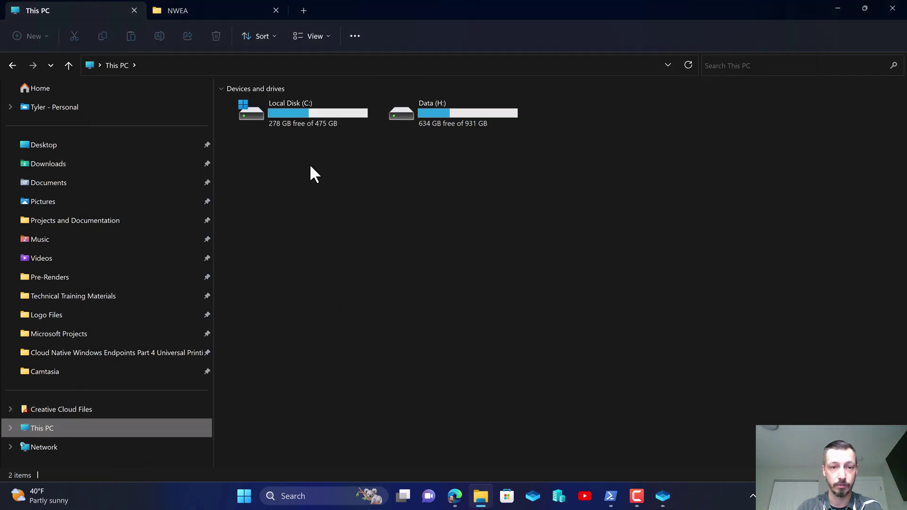
double_click(298, 122)
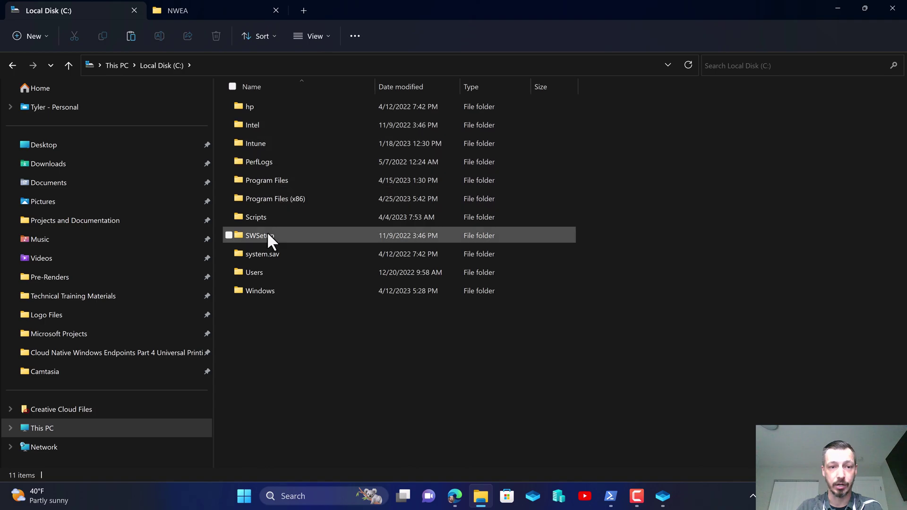
double_click(266, 218)
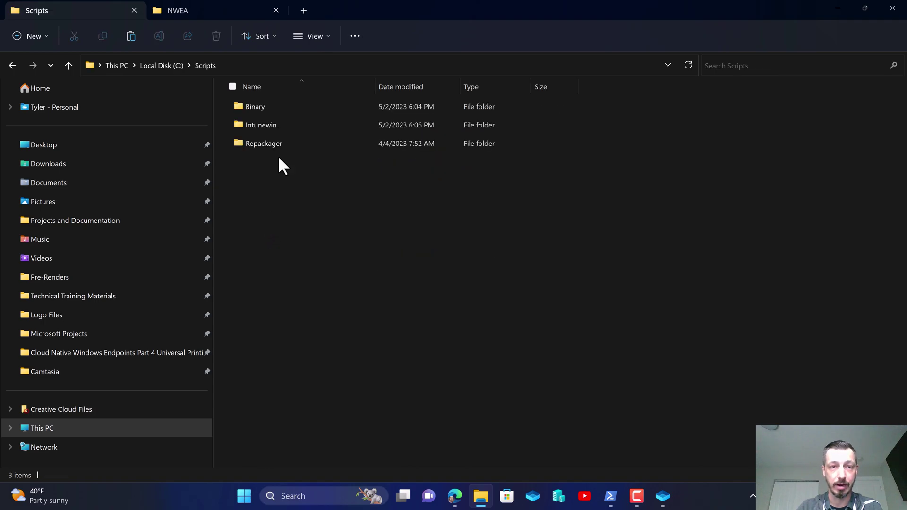
double_click(270, 110)
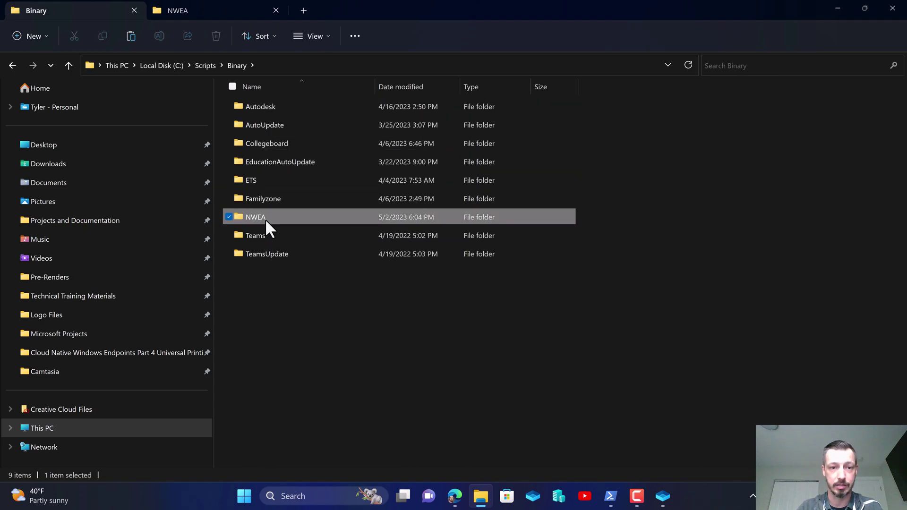
double_click(265, 218)
double_click(271, 106)
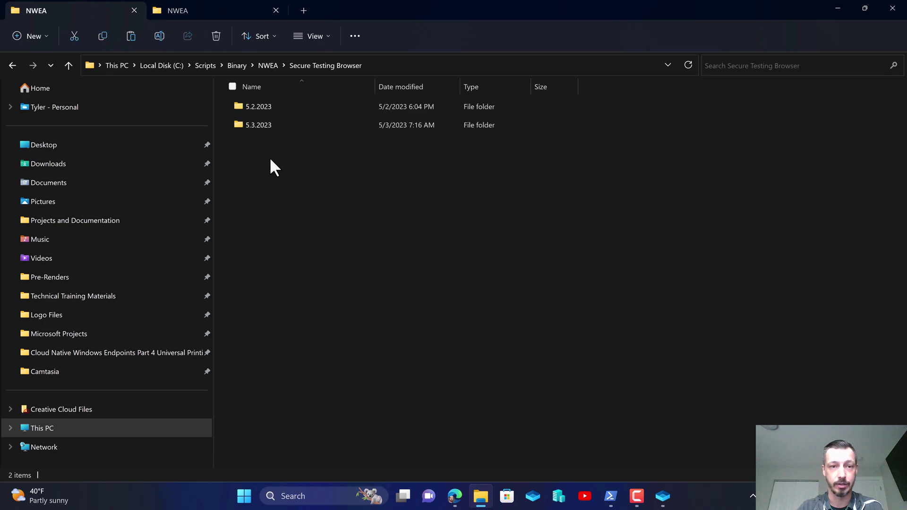
double_click(268, 124)
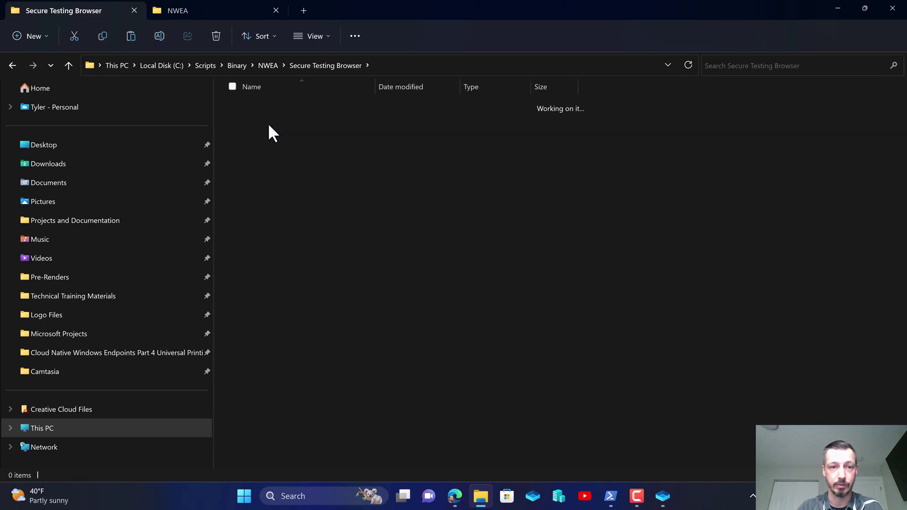
right_click(304, 193)
left_click(320, 205)
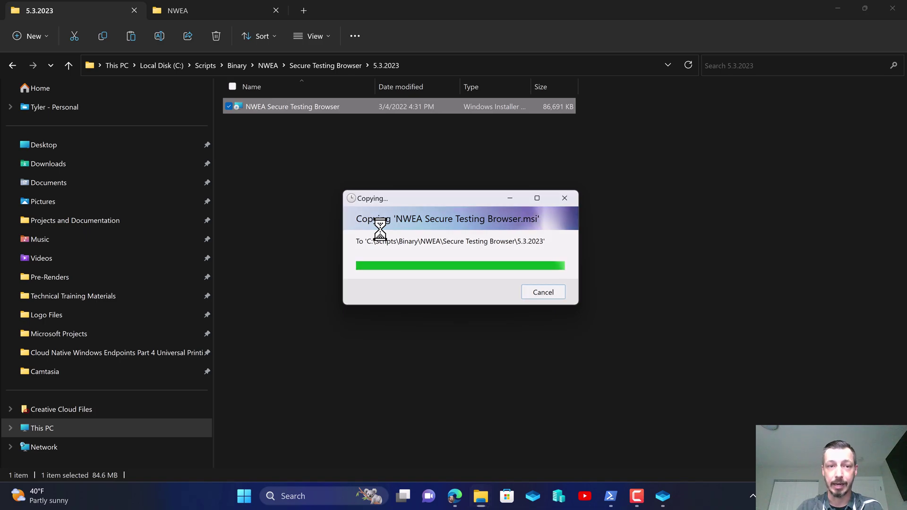
- Cancel the Secure Testing Browser installation and close the Temp window and setup wizard
left_click(838, 8)
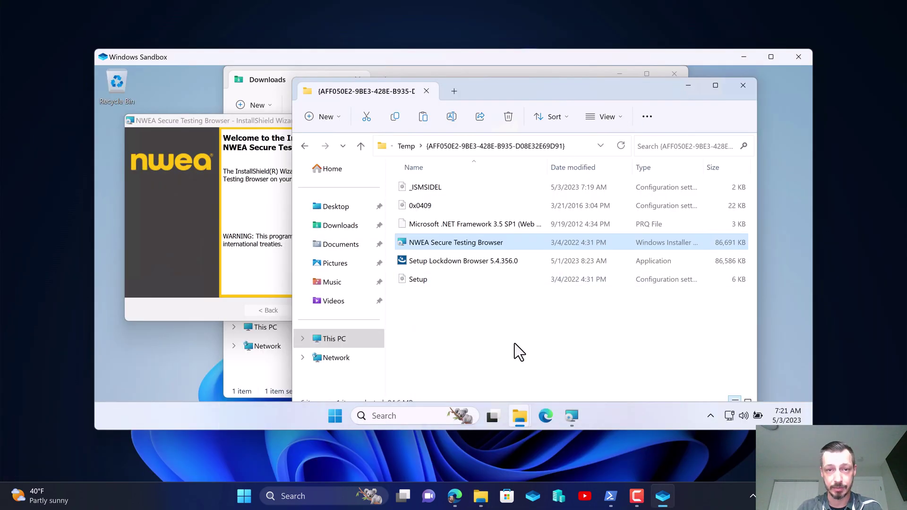
left_click(752, 83)
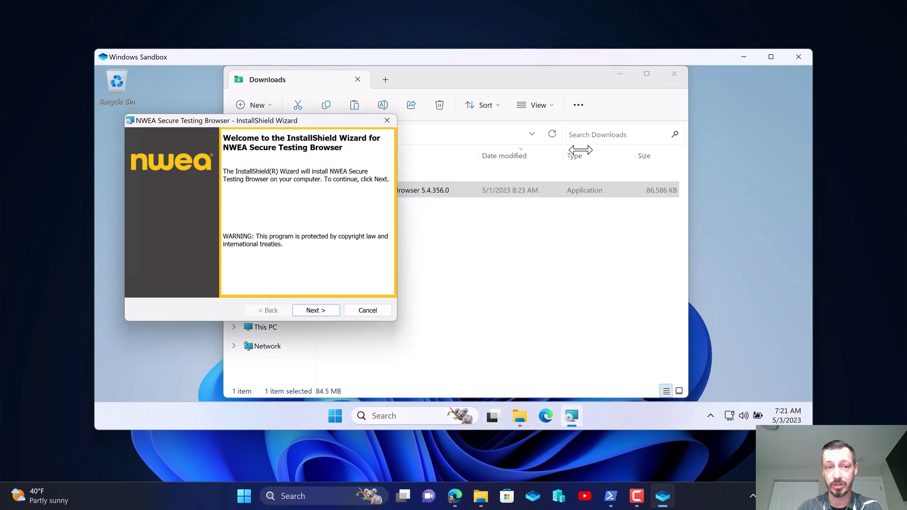
left_click(368, 310)
left_click(426, 262)
left_click(507, 326)
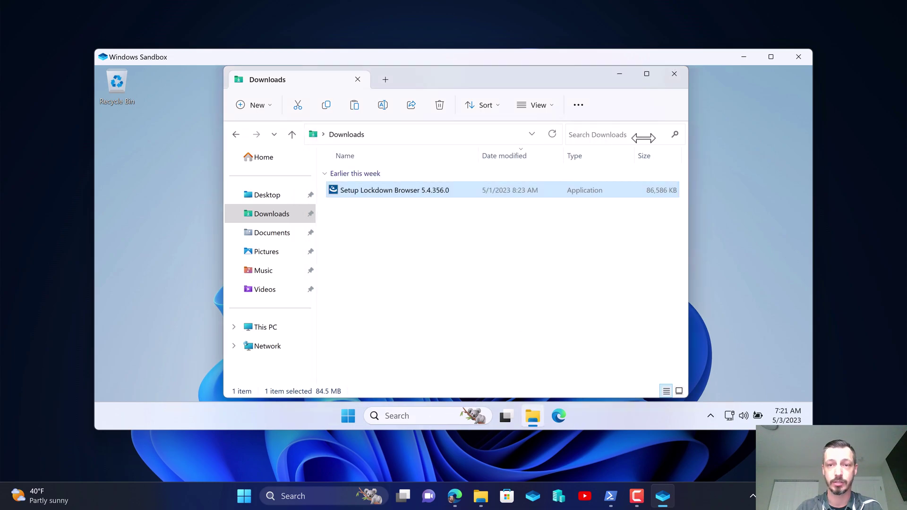
- Close the sandbox Downloads window and confirm shutting down Windows Sandbox
left_click(676, 75)
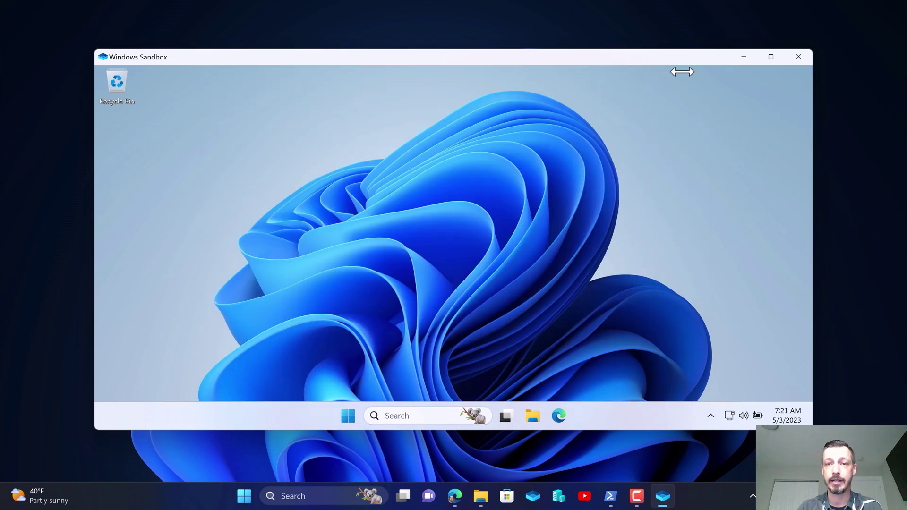
left_click(798, 57)
left_click(512, 294)
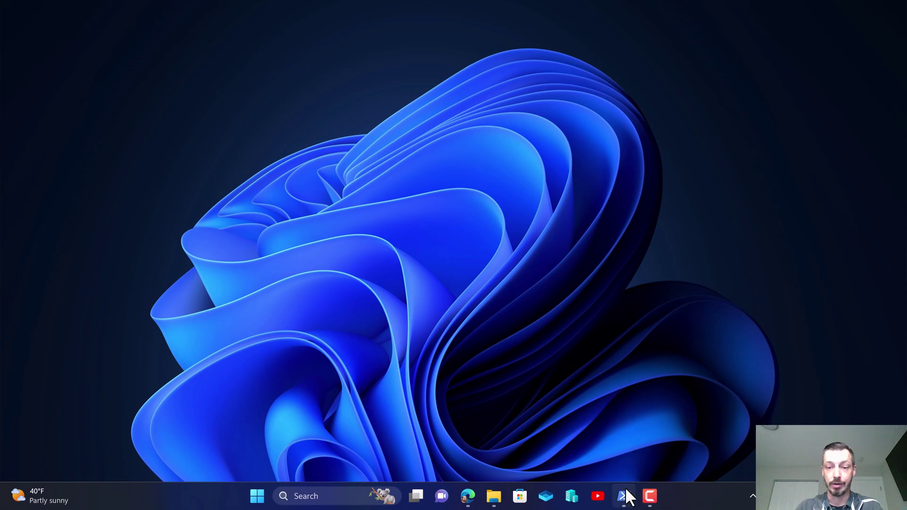
- Restore the administrator PowerShell window running IntuneWinAppUtil.exe and center it on screen
mouse_move(627, 496)
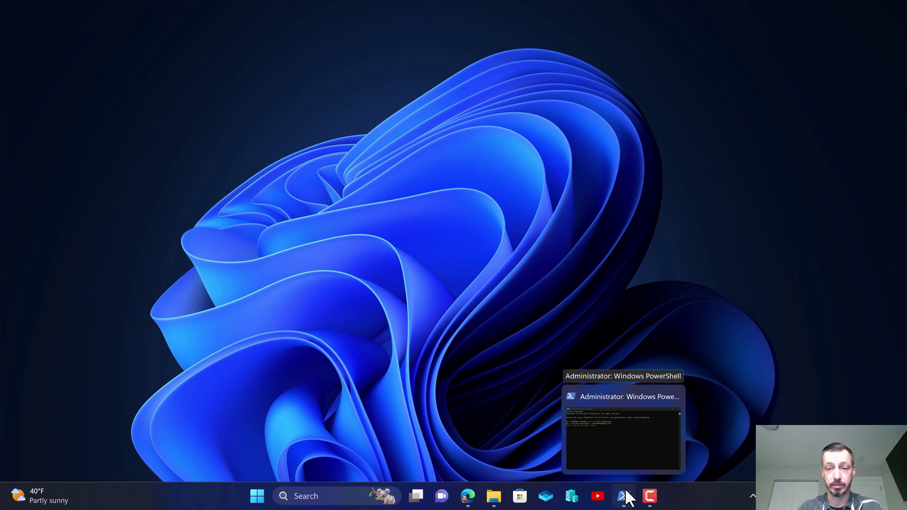
left_click(624, 496)
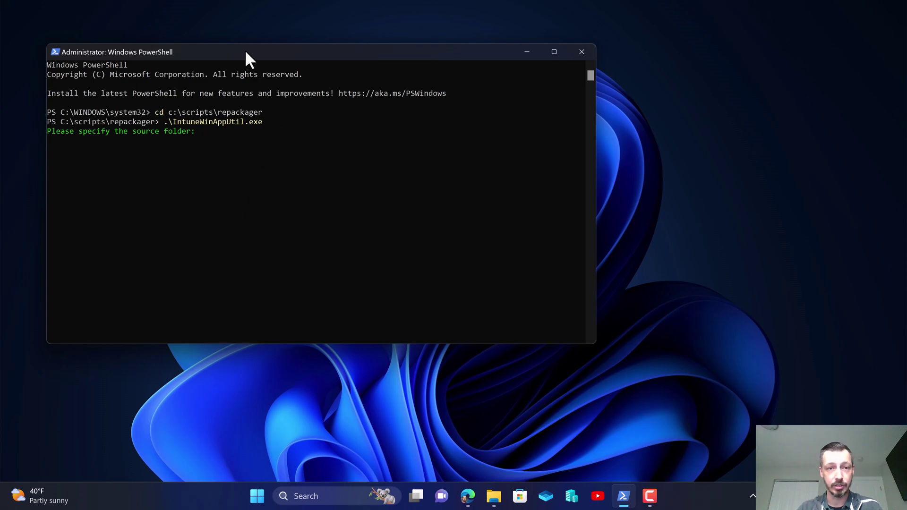
left_click_drag(245, 50, 365, 80)
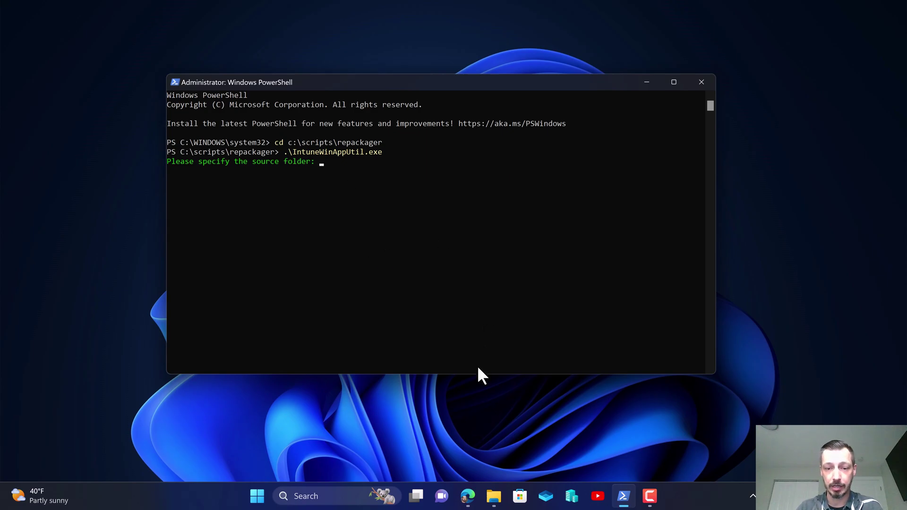
- Navigate File Explorer to Scripts\Binary\NWEA\Secure Testing Browser\5.3.2023
left_click(494, 495)
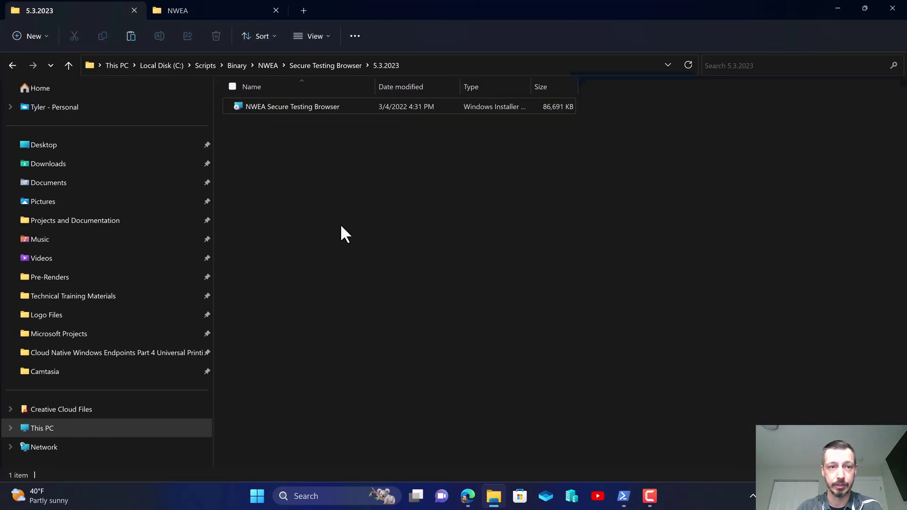
left_click(177, 4)
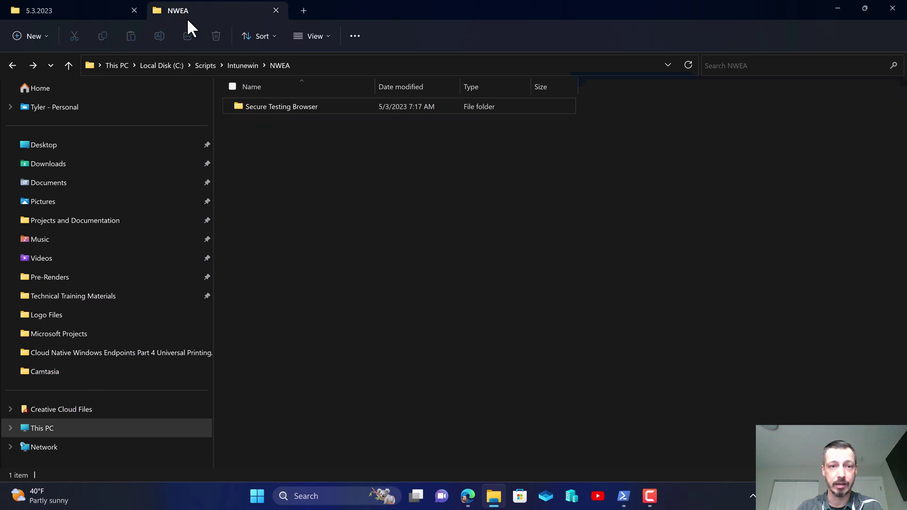
left_click(211, 65)
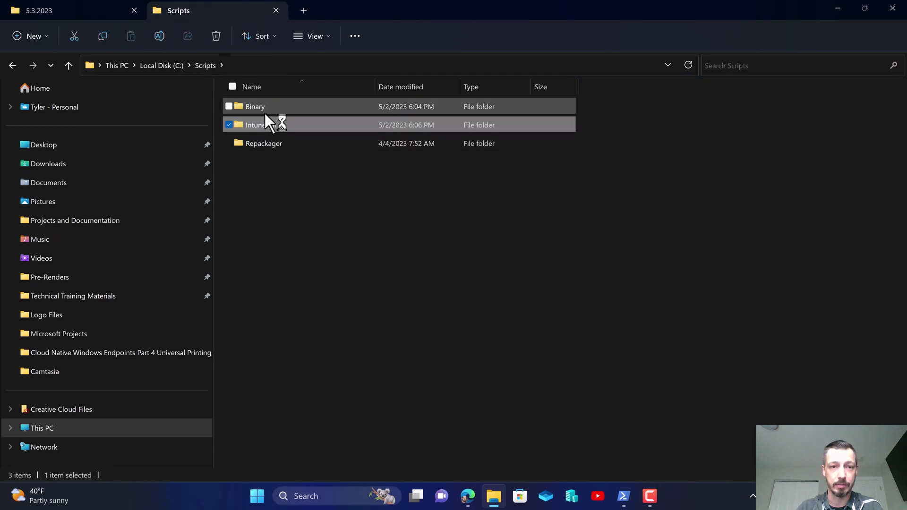
double_click(263, 107)
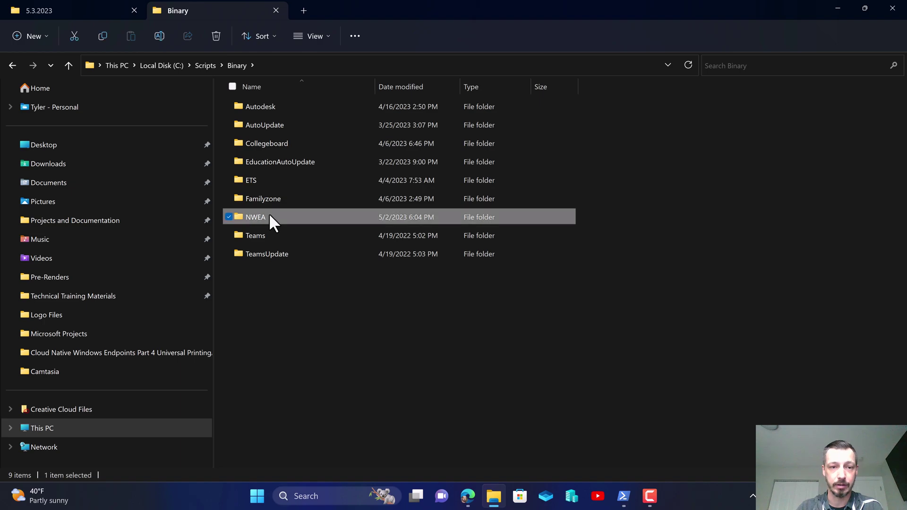
double_click(269, 214)
double_click(276, 112)
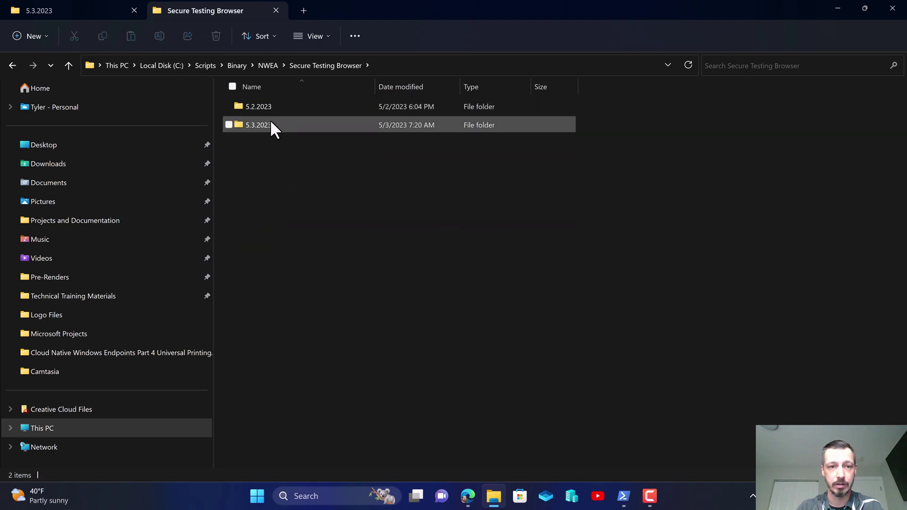
double_click(271, 124)
- Enter C:\Scripts\Binary\NWEA\Secure Testing Browser\5.3.2023 as IntuneWinAppUtil's source folder
left_click(296, 69)
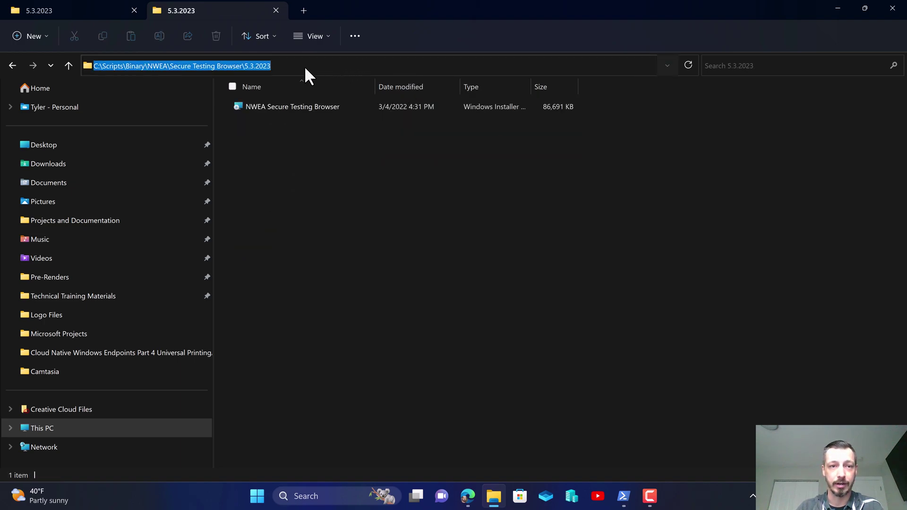
right_click(92, 68)
left_click(152, 105)
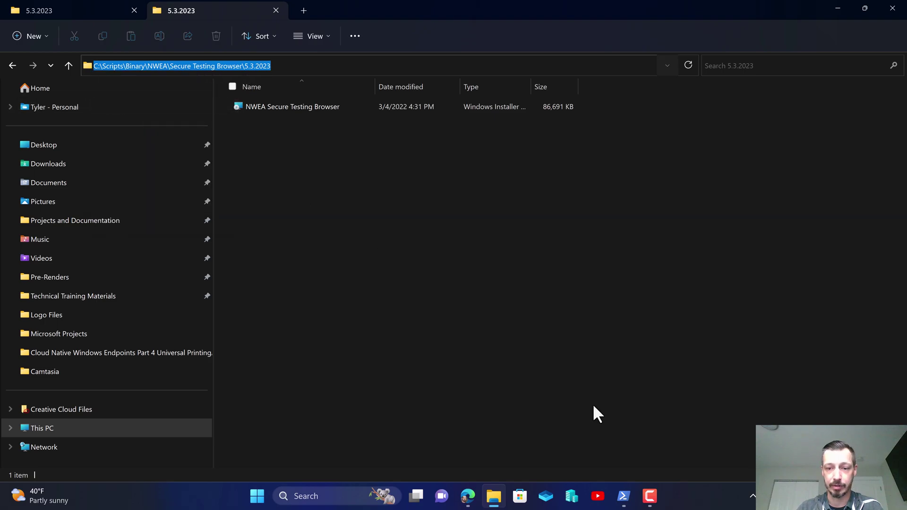
left_click(624, 496)
right_click(435, 266)
key("Return")
- Open the NWEA Secure Testing Browser installer's Properties to check its file type
left_click(774, 225)
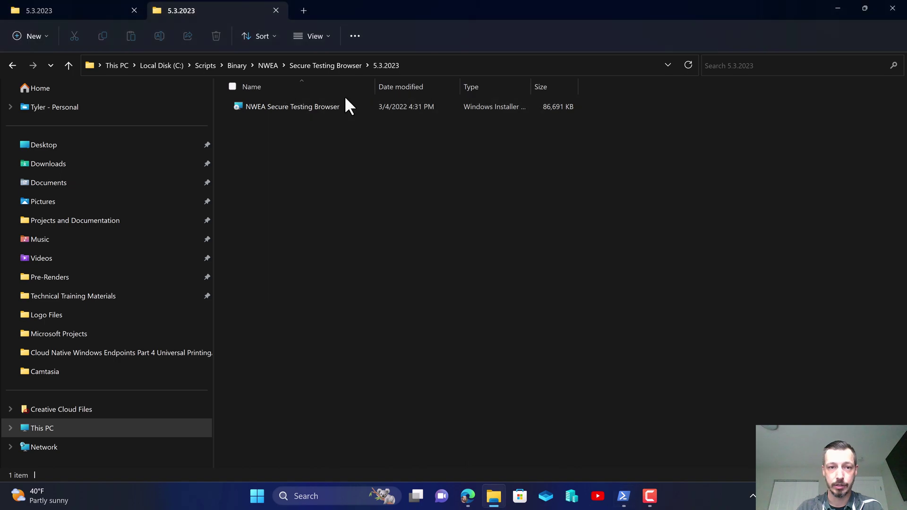
left_click(329, 105)
right_click(328, 101)
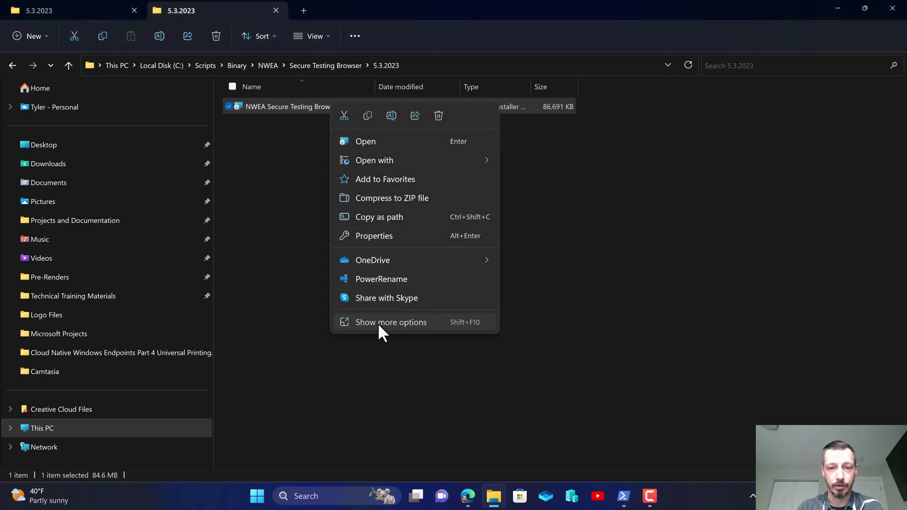
left_click(378, 323)
left_click(441, 473)
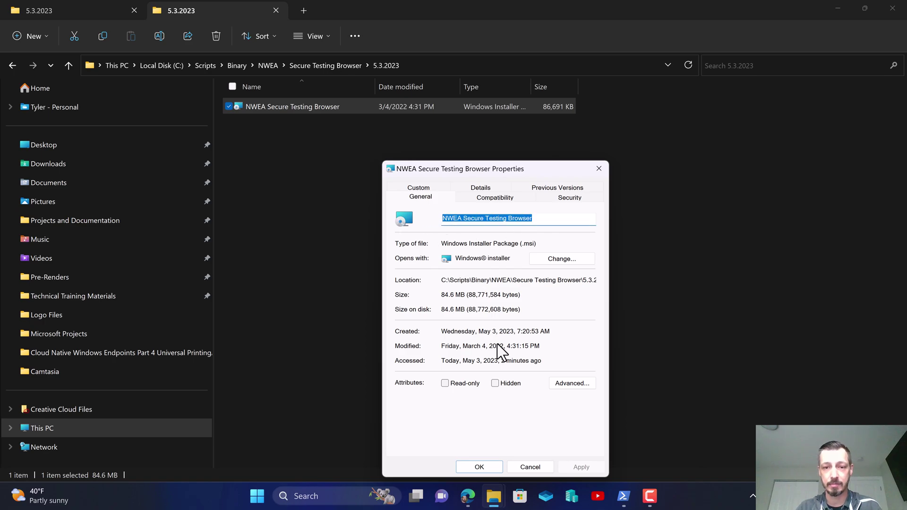
- Enter NWEA Secure Testing Browser.msi as the setup file
left_click(522, 465)
left_click(623, 496)
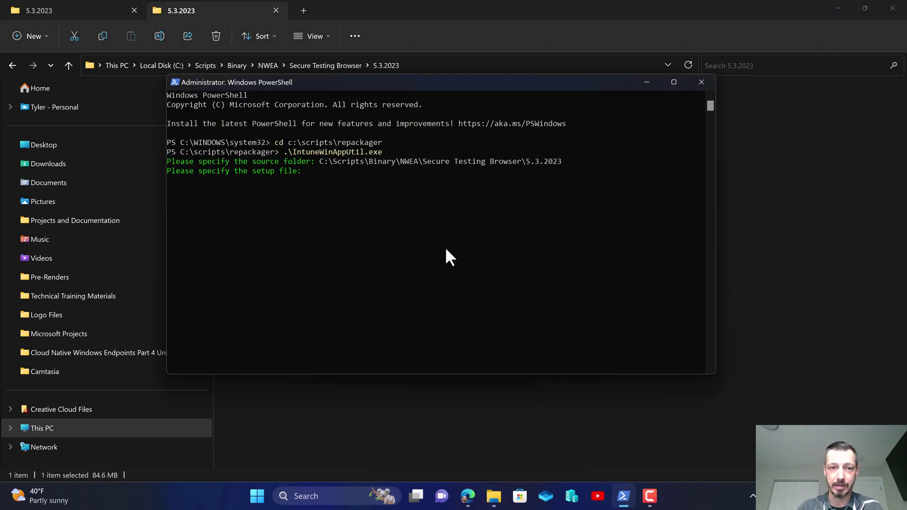
key("ctrl+v")
type(".msi")
key("Return")
- Navigate File Explorer to Scripts\Intunewin\NWEA\Secure Testing Browser\5.3.2023
left_click(761, 256)
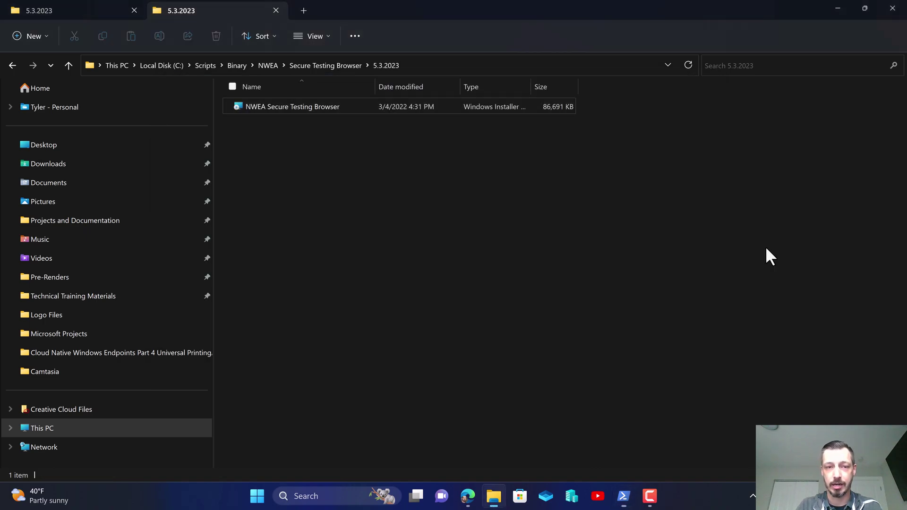
left_click(235, 64)
key("alt+Up")
double_click(258, 122)
double_click(263, 186)
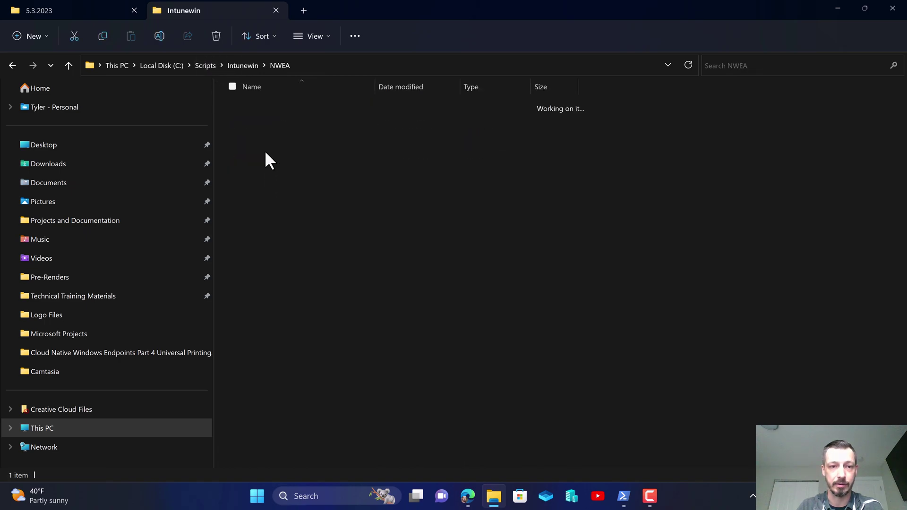
double_click(269, 106)
left_click(269, 127)
double_click(268, 126)
- Enter the Intunewin 5.3.2023 path as output folder and answer N to the catalog prompt
left_click(444, 66)
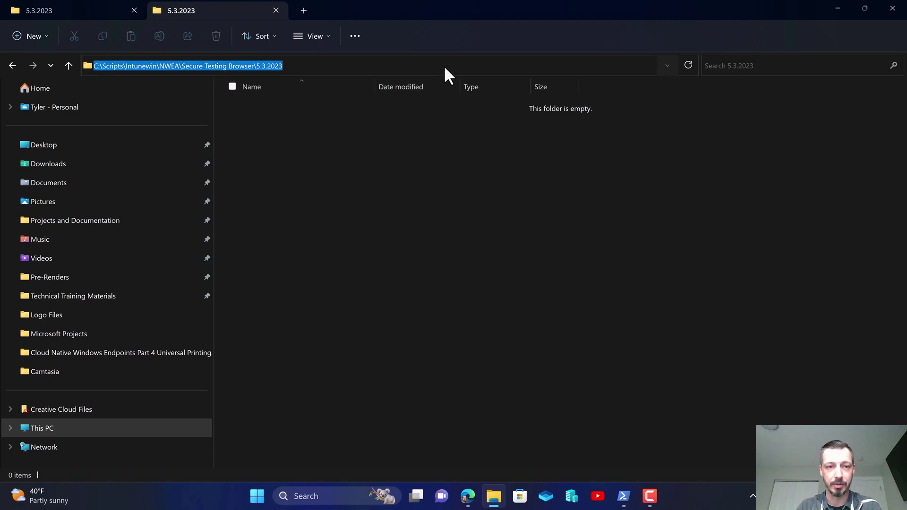
left_click(624, 496)
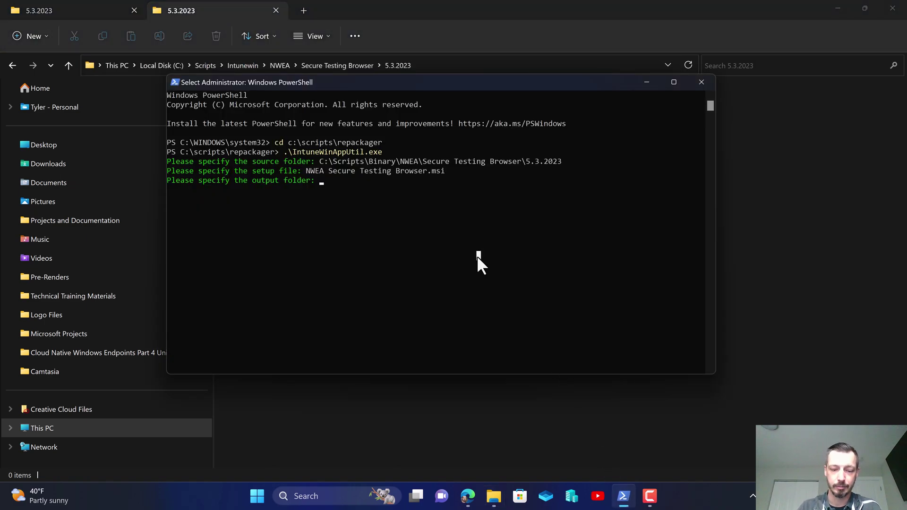
right_click(477, 259)
key("Return")
type("N")
key("Return")
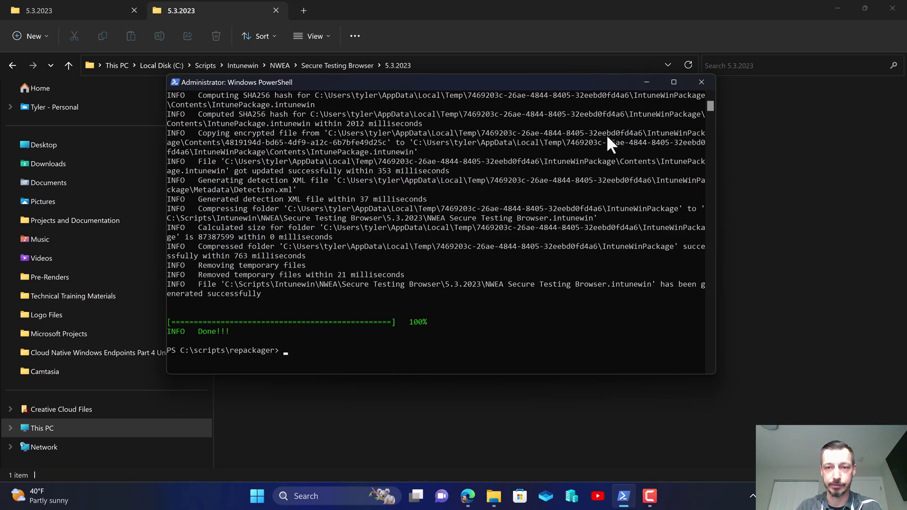
- Close PowerShell and File Explorer, then open the admin center in the demo tenant browser profile
left_click(702, 85)
left_click(882, 7)
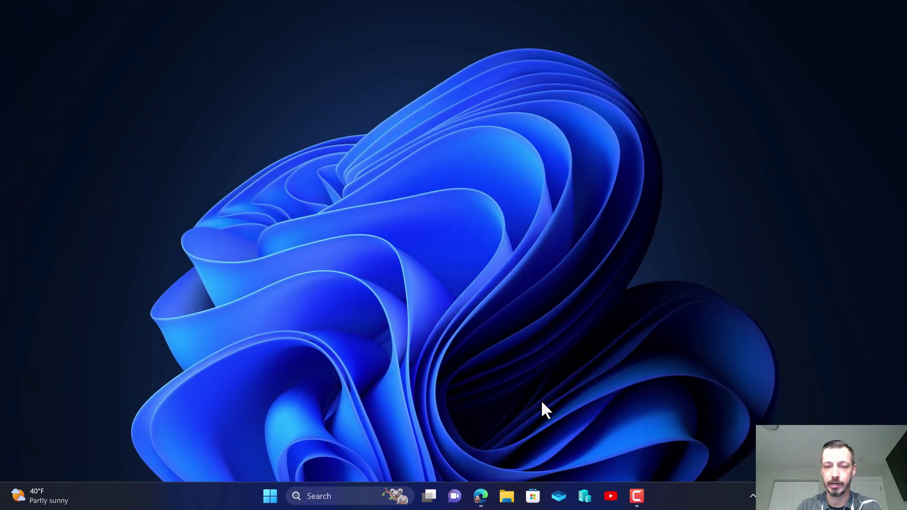
left_click(480, 496)
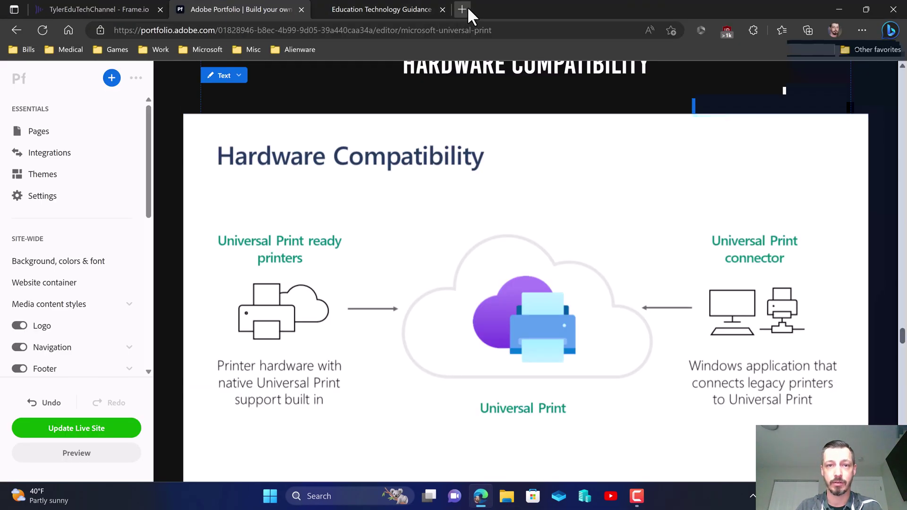
left_click(841, 28)
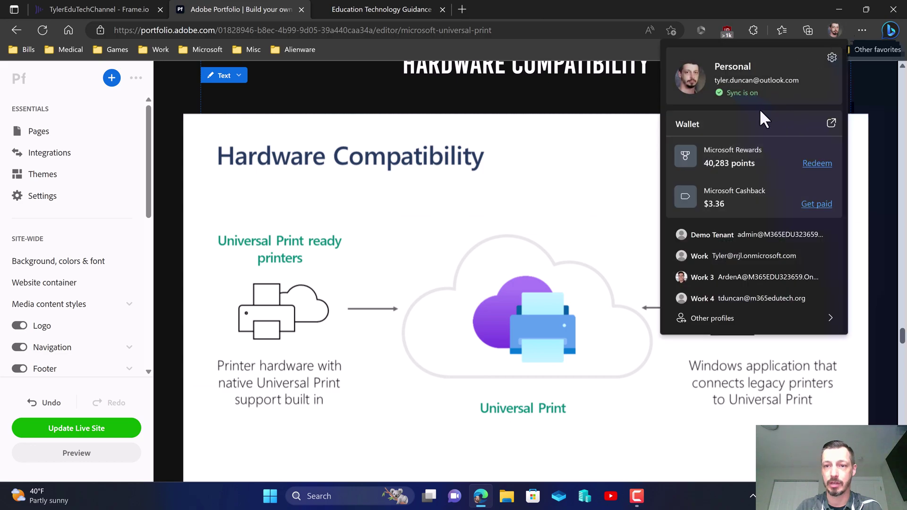
left_click(741, 233)
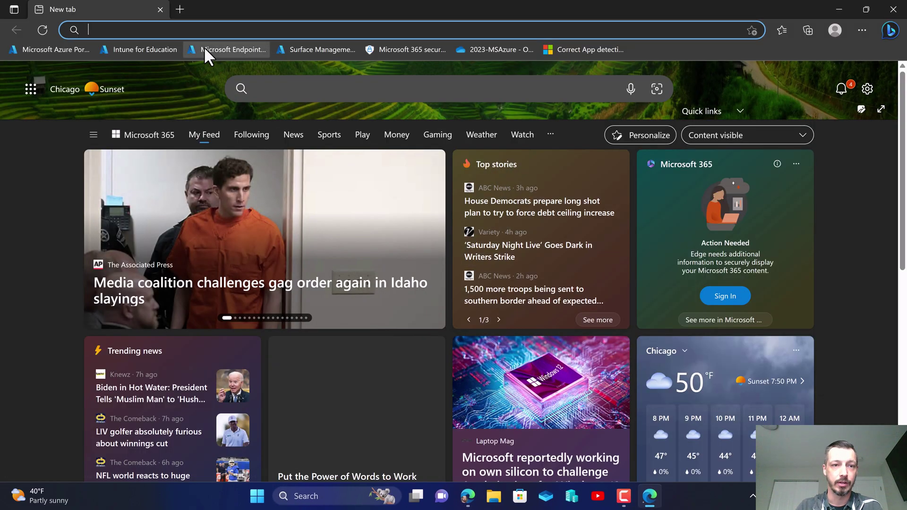
left_click(203, 47)
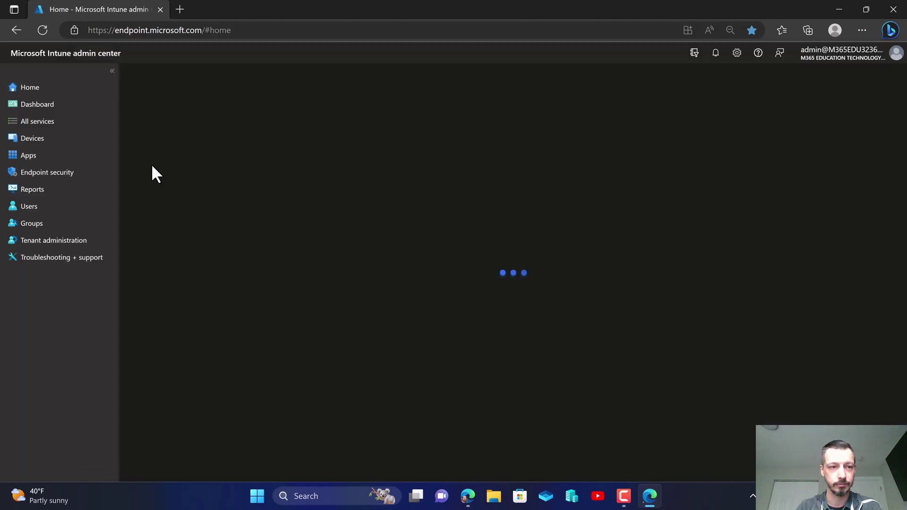
- Under Apps > All apps, add a new app of type Windows app (Win32)
left_click(52, 158)
left_click(142, 159)
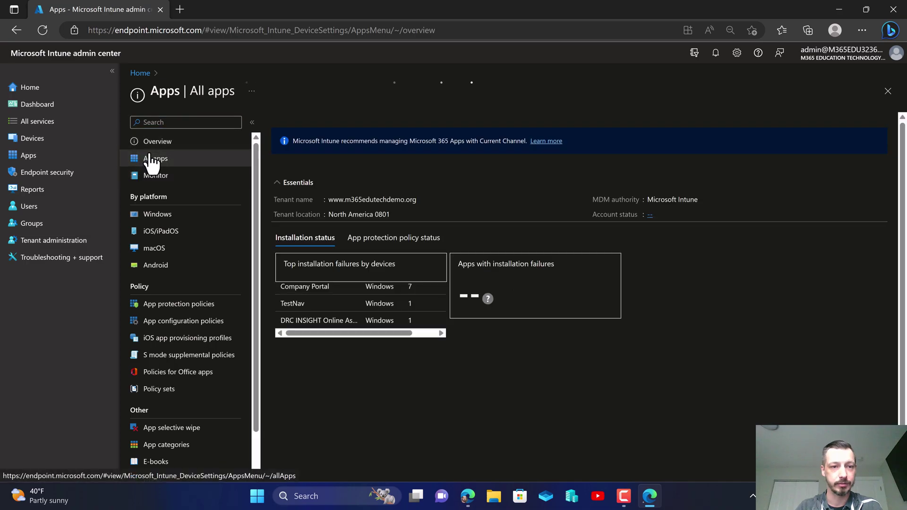
left_click(289, 124)
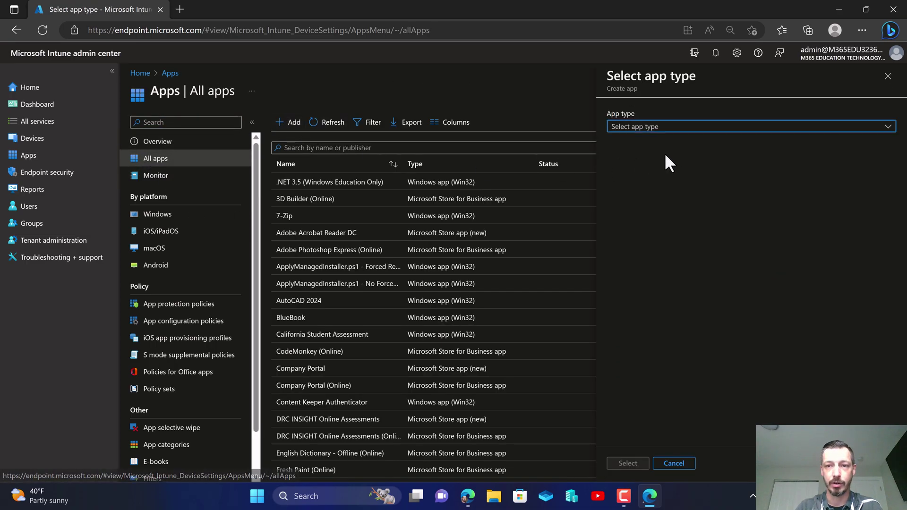
left_click(704, 127)
scroll(697, 285, "down", 3)
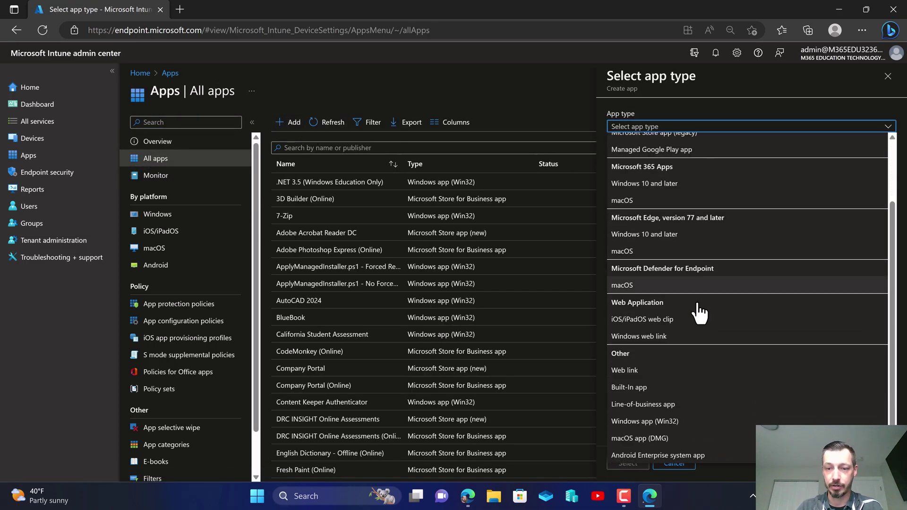
left_click(673, 421)
left_click(627, 463)
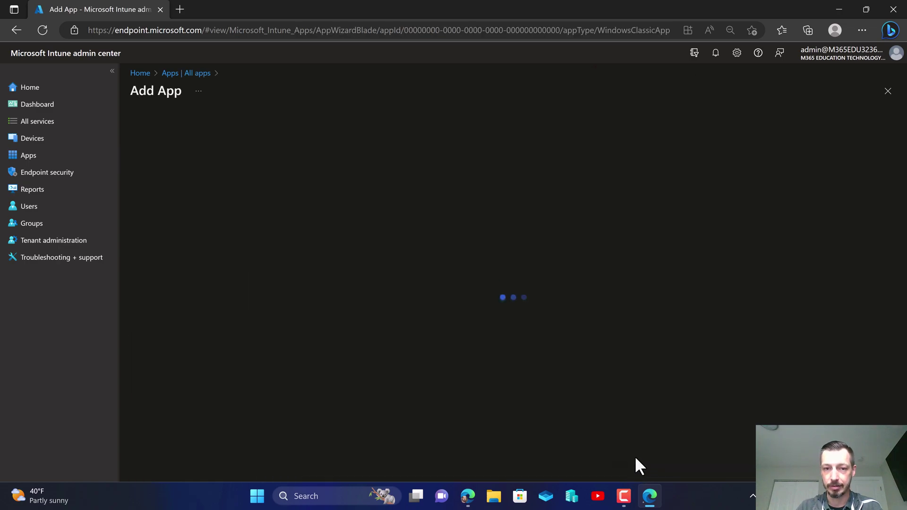
- Upload NWEA Secure Testing Browser.intunewin from C:\Scripts\Intunewin\NWEA\Secure Testing Browser\5.3.2023
left_click(287, 161)
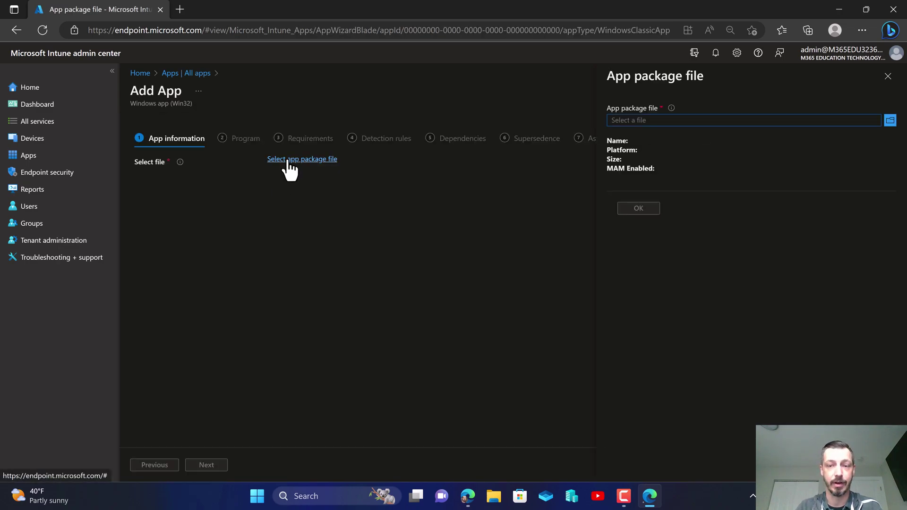
left_click(890, 120)
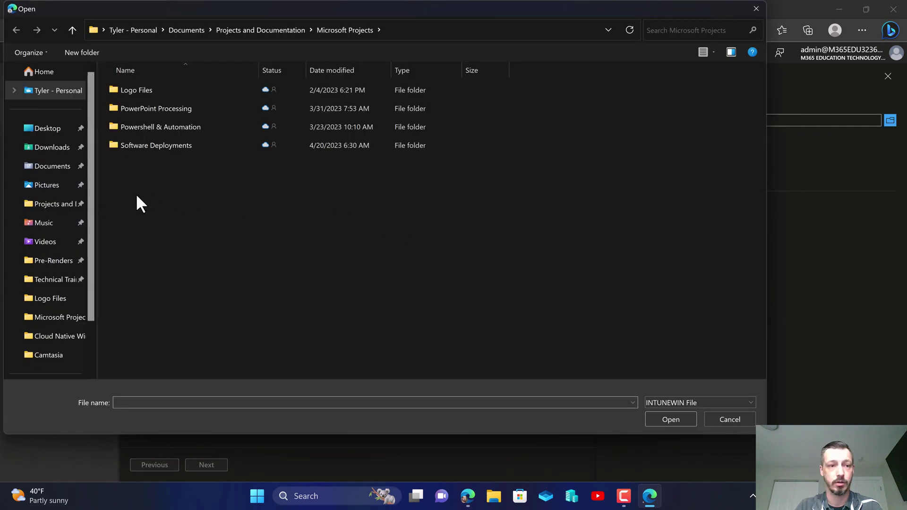
scroll(93, 302, "down", 4)
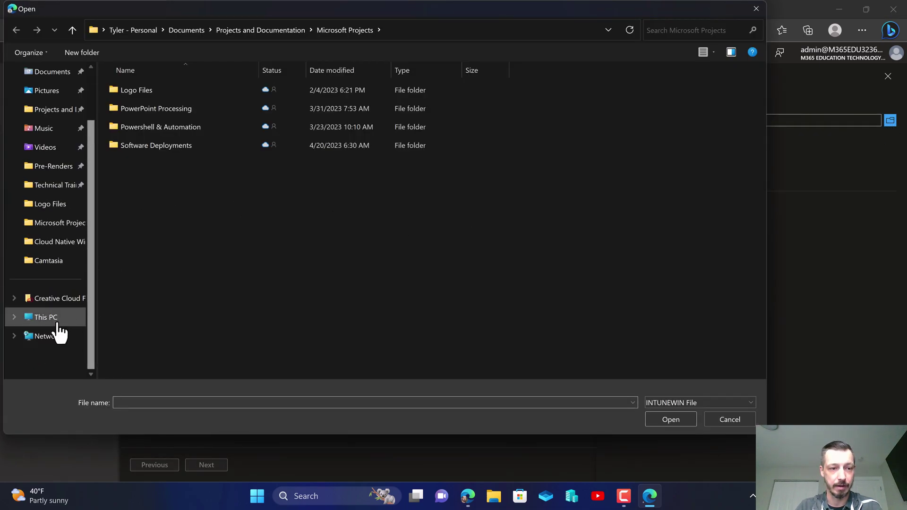
left_click(48, 317)
double_click(161, 95)
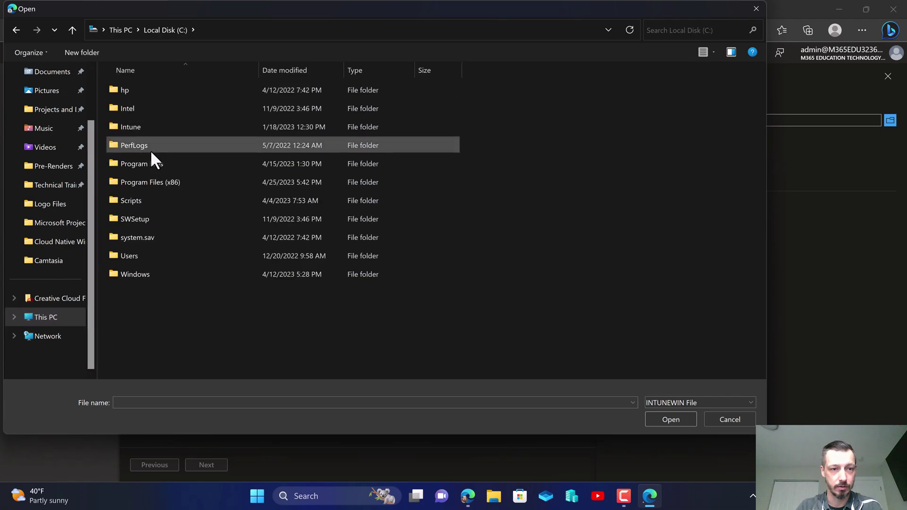
double_click(141, 202)
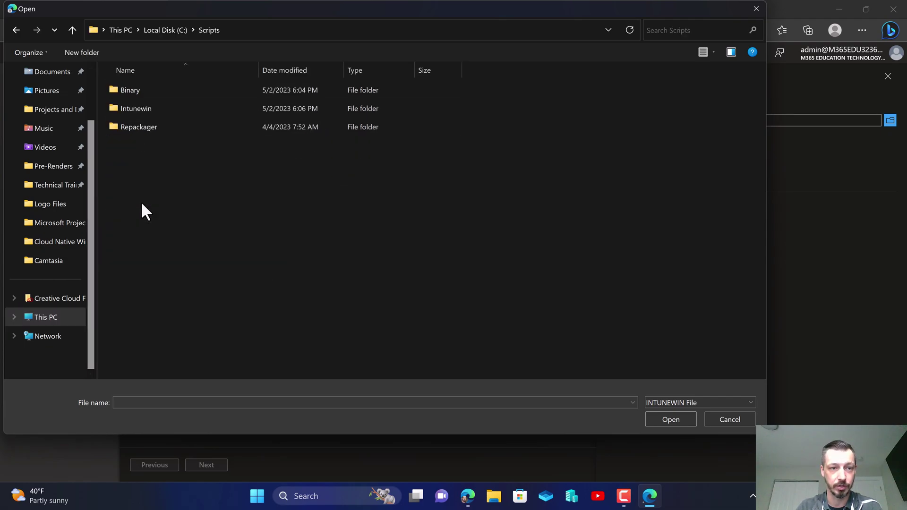
double_click(150, 111)
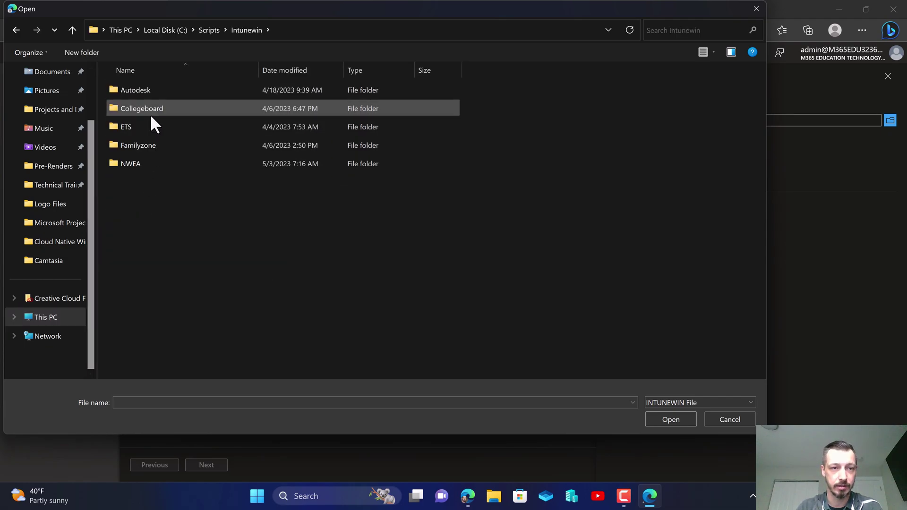
double_click(146, 161)
double_click(155, 90)
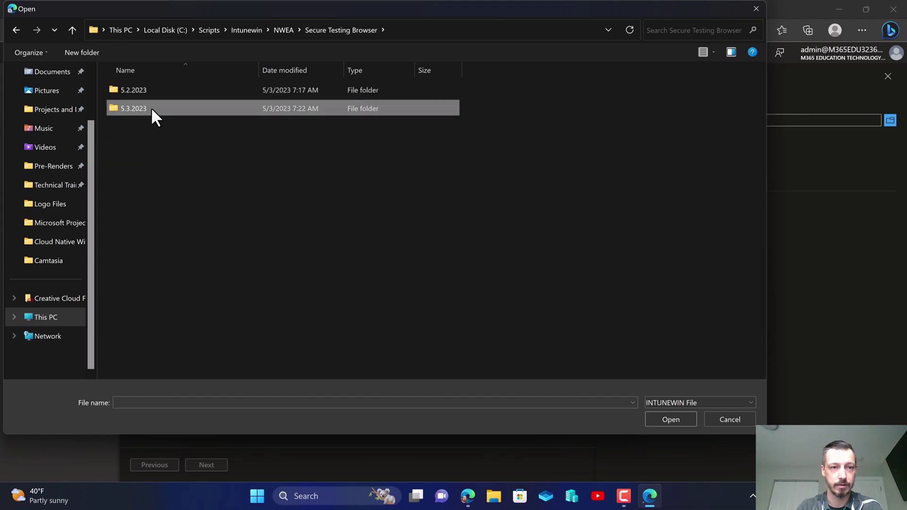
double_click(151, 107)
double_click(151, 92)
left_click(643, 211)
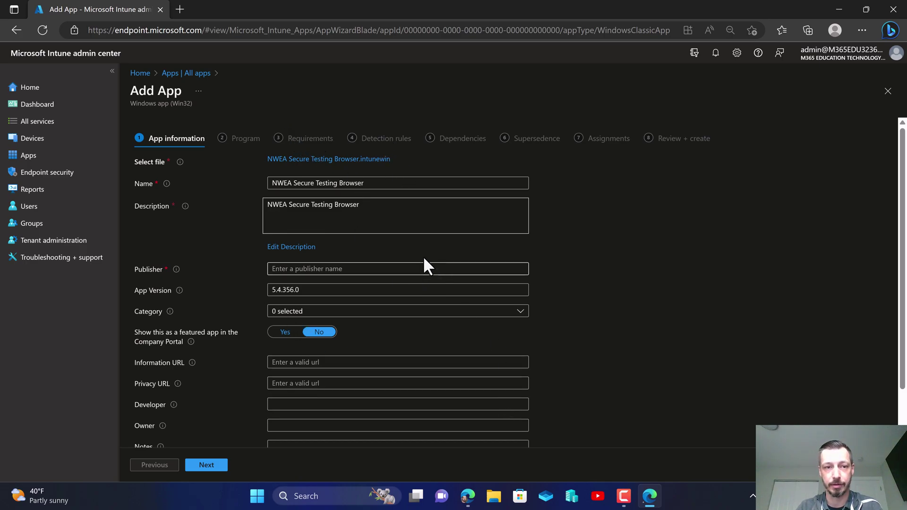
- Discard the unsaved new app and open NWEA Secure Testing Browser by searching All apps for 'NWEA'
left_click(56, 157)
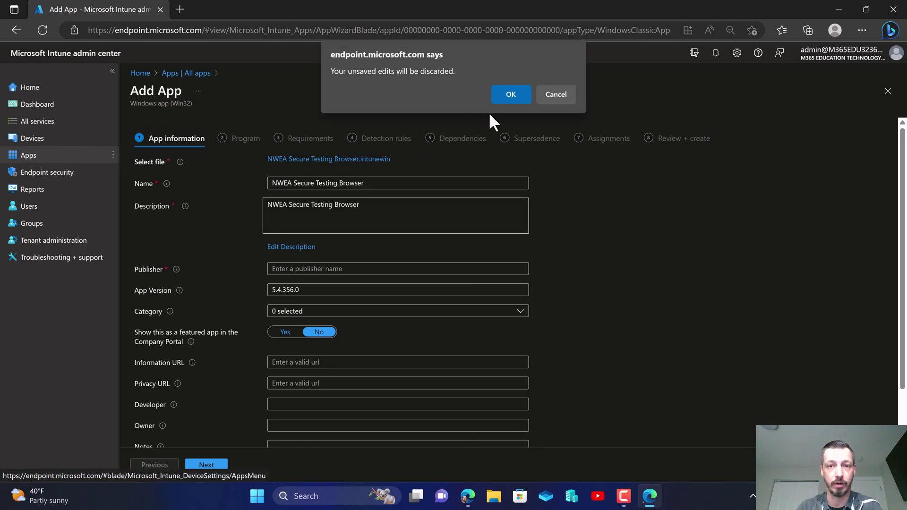
left_click(510, 92)
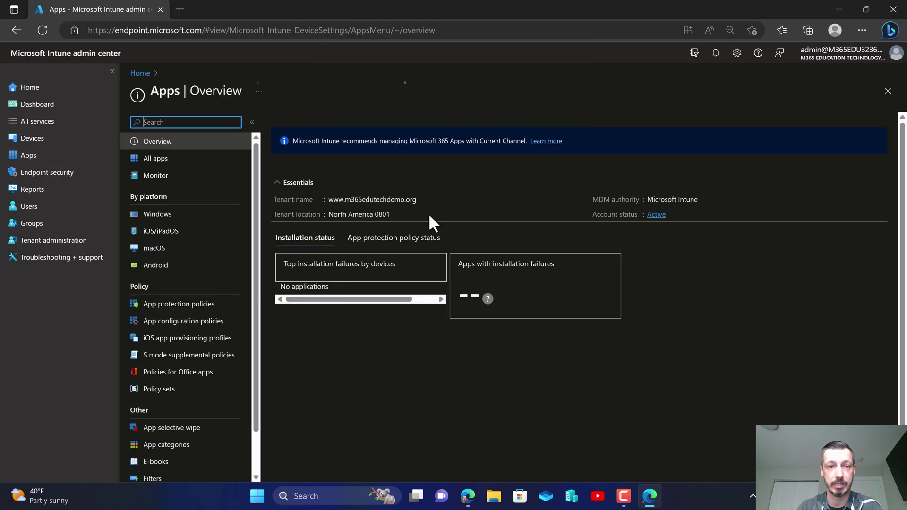
left_click(166, 162)
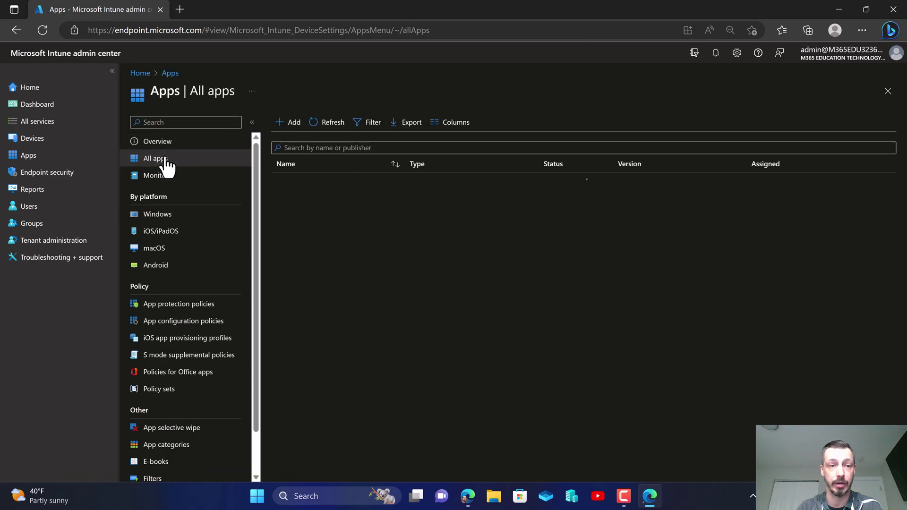
type("NWEA")
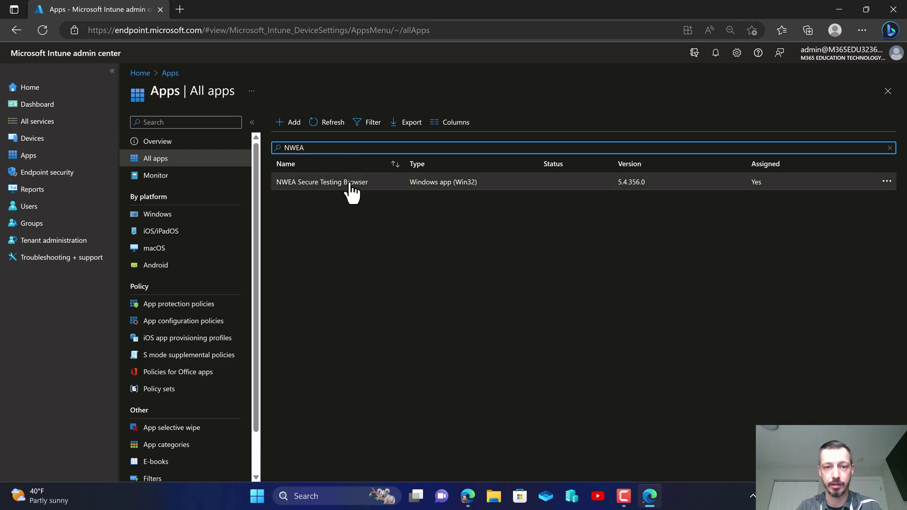
left_click(353, 183)
- Review the app's Properties: msiexec commands, MSI detection rule and Required assignment
left_click(227, 188)
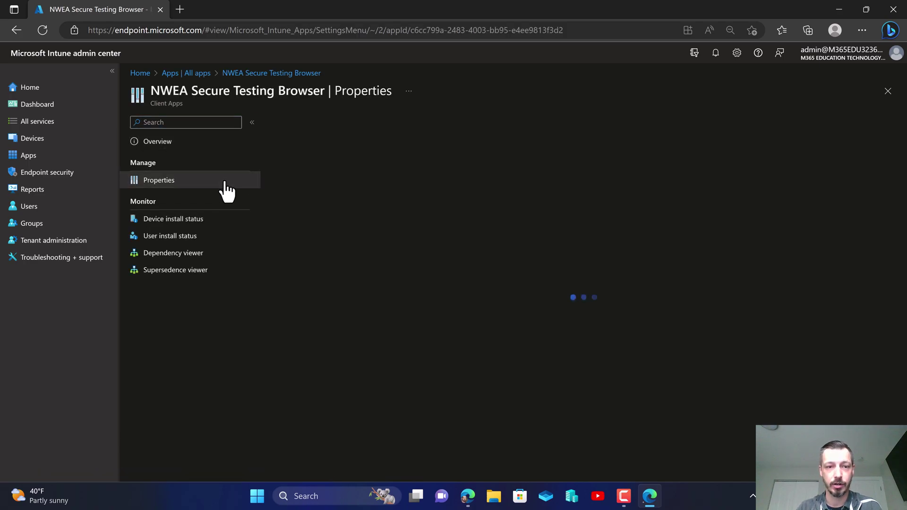
scroll(415, 345, "down", 7)
scroll(411, 330, "up", 7)
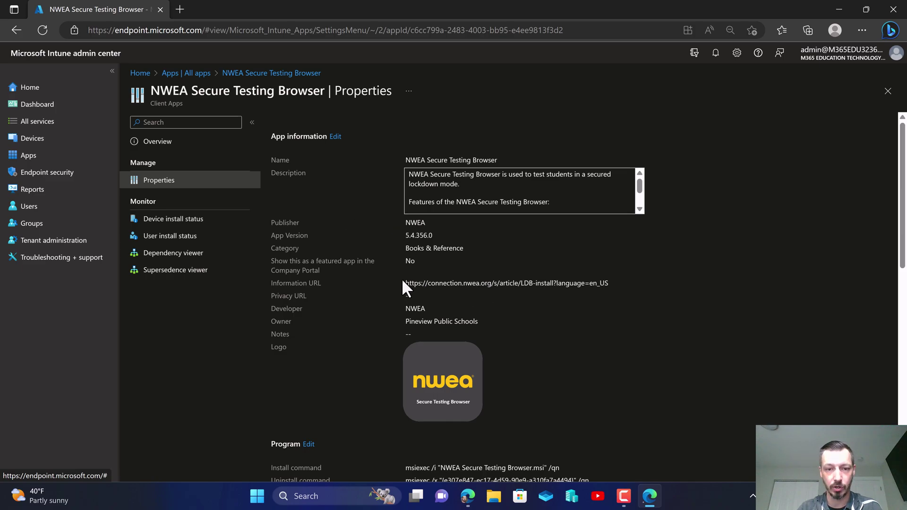
scroll(398, 250, "down", 2)
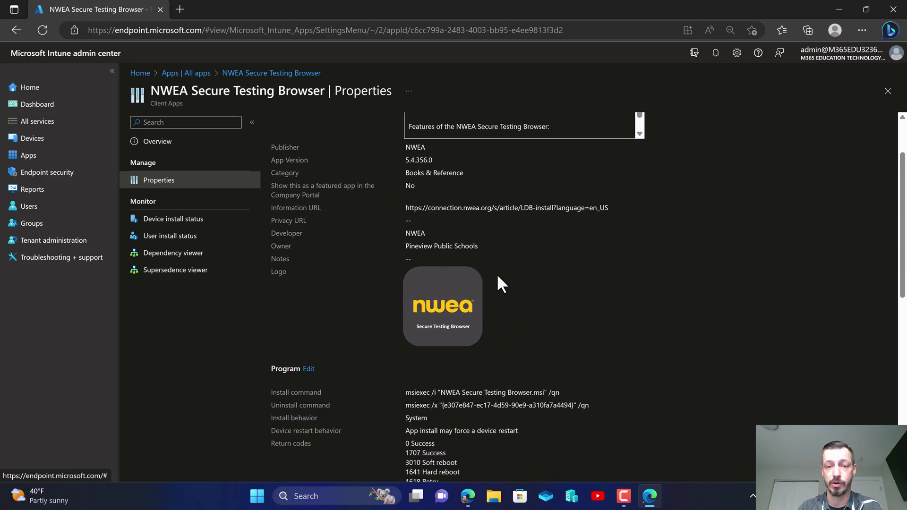
scroll(508, 292, "down", 2)
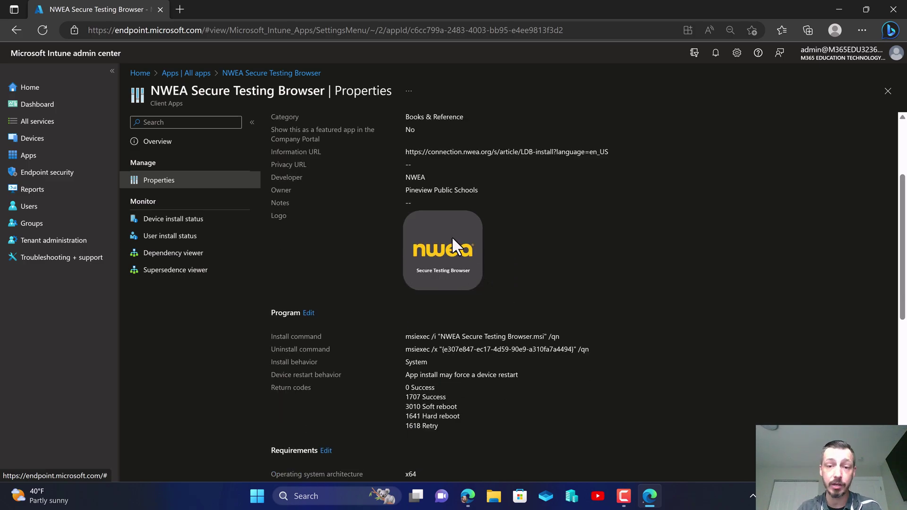
scroll(451, 236, "down", 8)
scroll(433, 212, "up", 6)
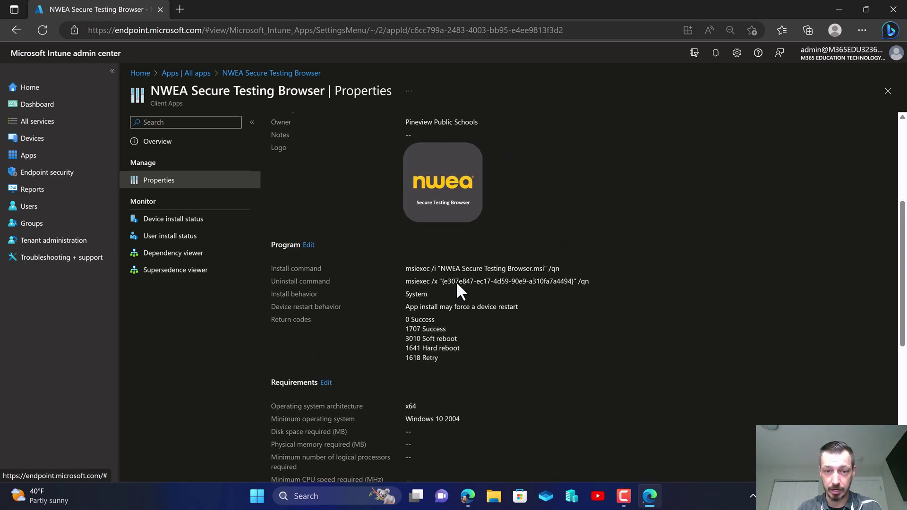
scroll(489, 279, "down", 5)
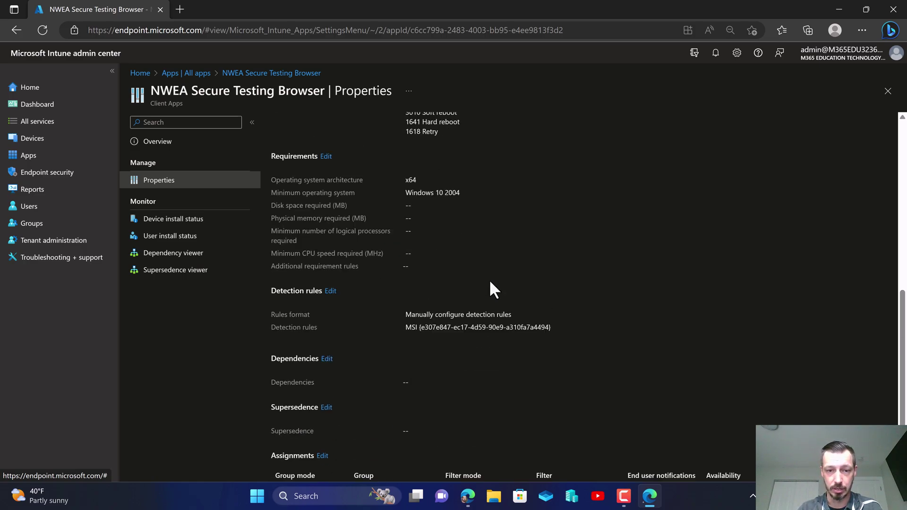
scroll(487, 278, "up", 3)
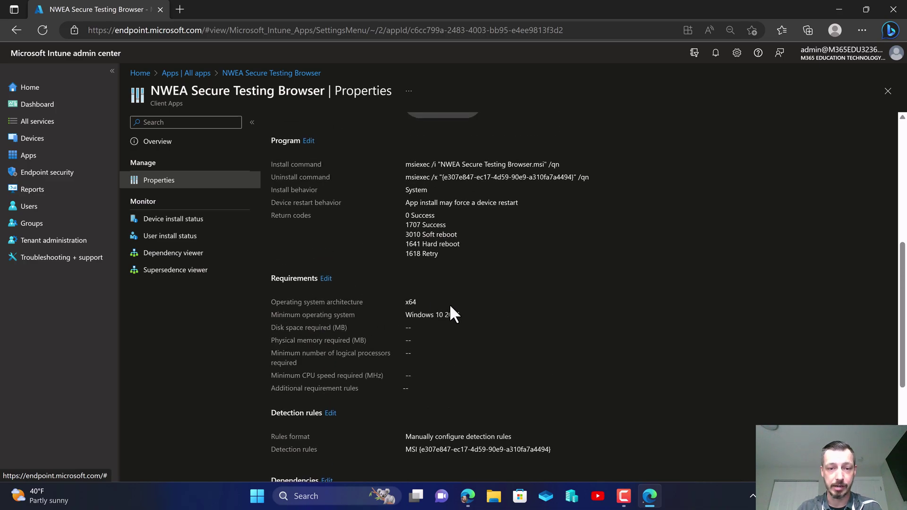
scroll(453, 321, "down", 2)
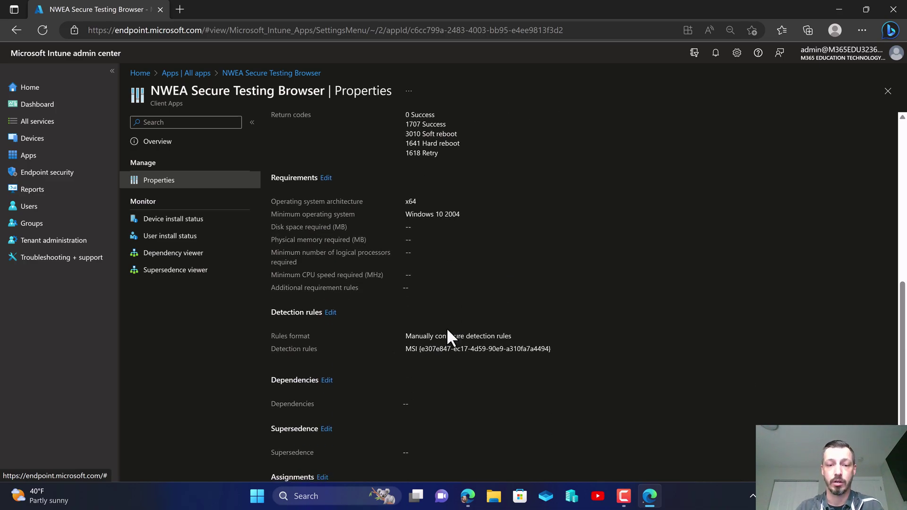
scroll(505, 345, "down", 2)
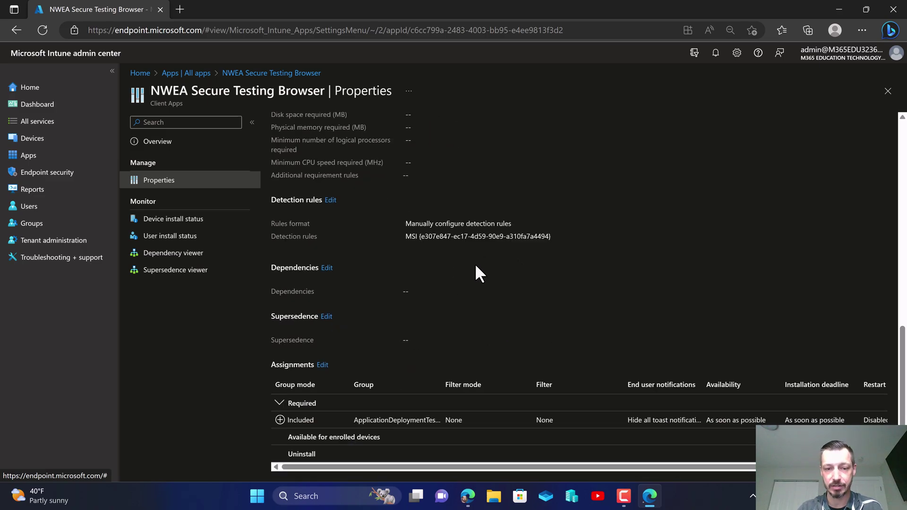
- Switch the Required group assignment to device time zone and save the app
left_click(323, 366)
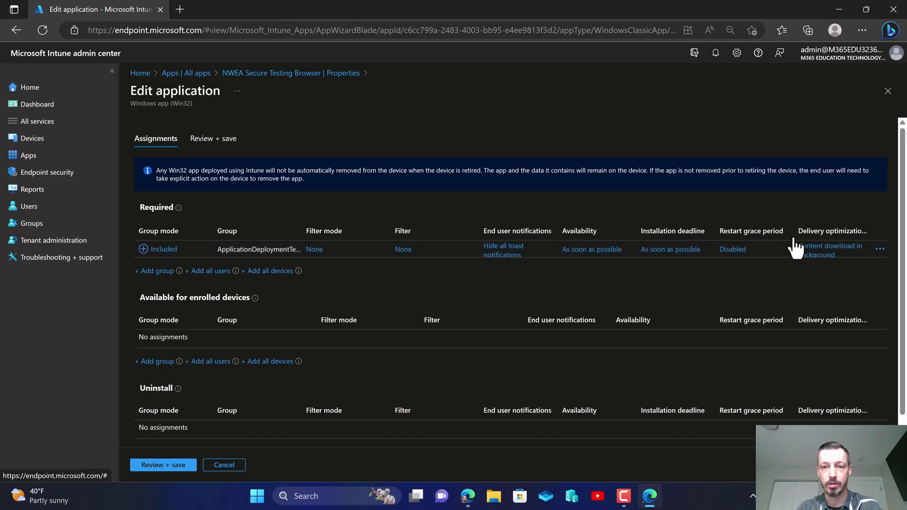
left_click(509, 258)
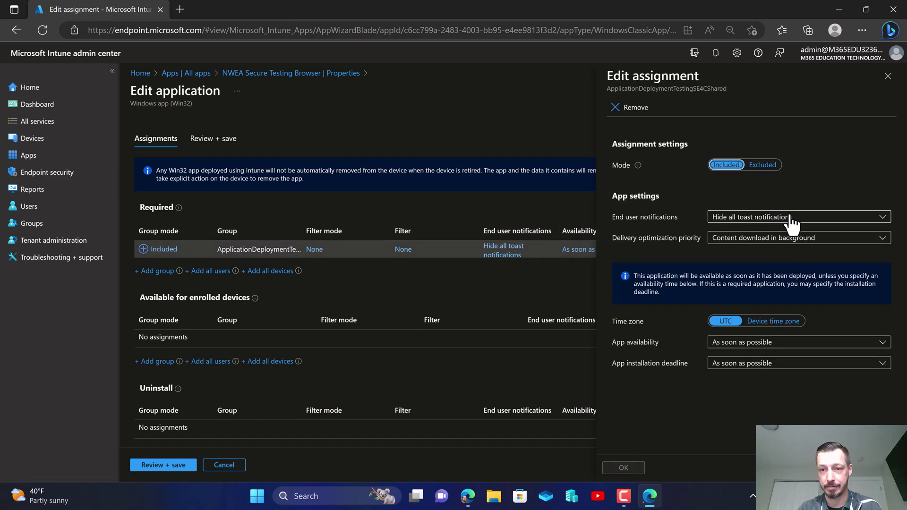
left_click(778, 321)
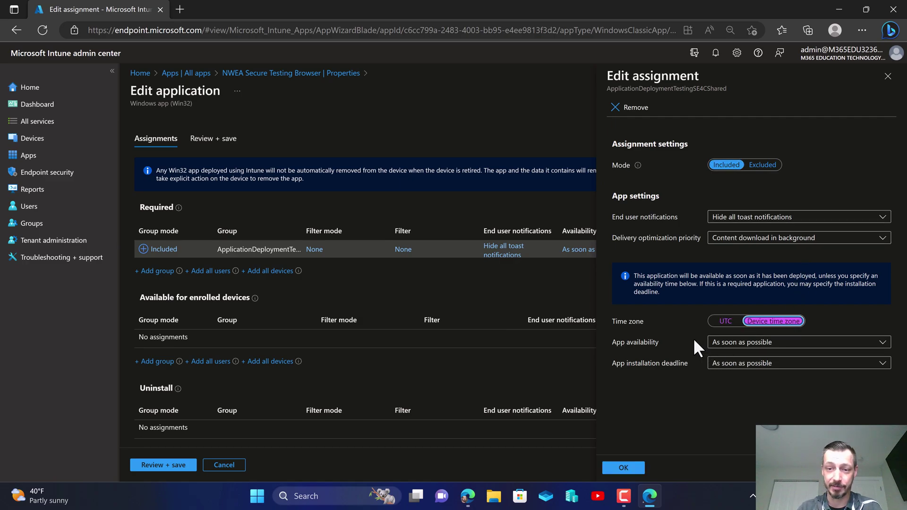
left_click(638, 469)
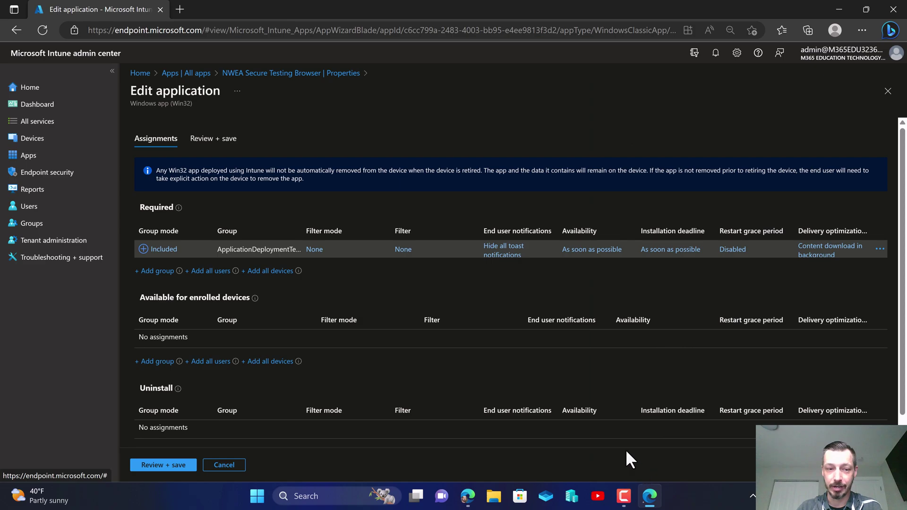
left_click(179, 458)
left_click(156, 465)
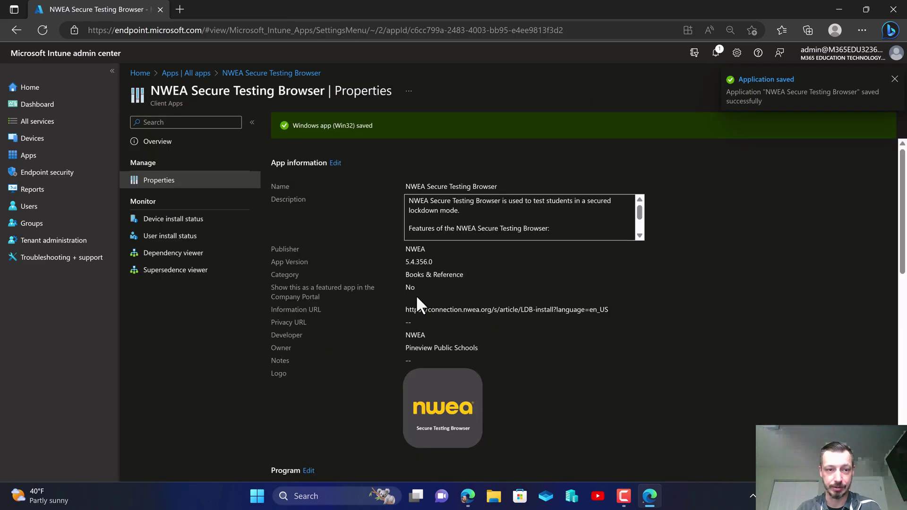
- View Device install status, showing two devices Installed at version 5.4.356.0
left_click(194, 220)
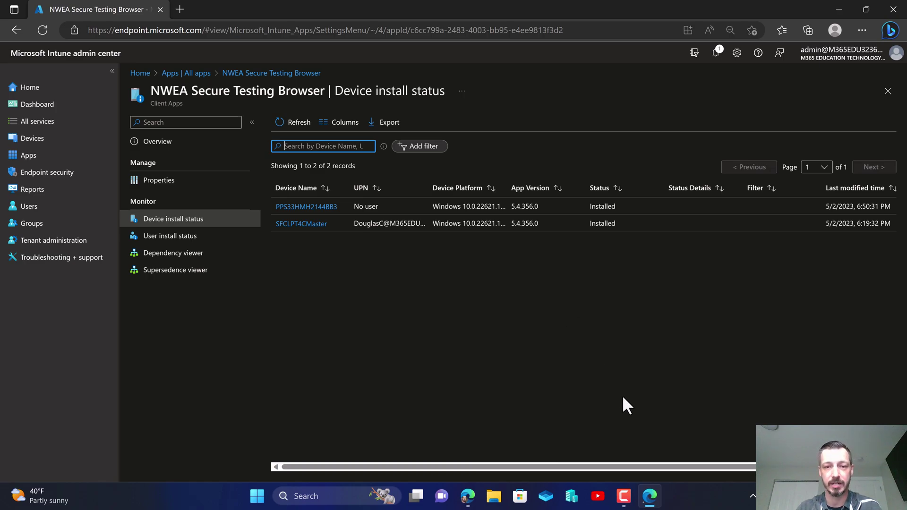
left_click(628, 496)
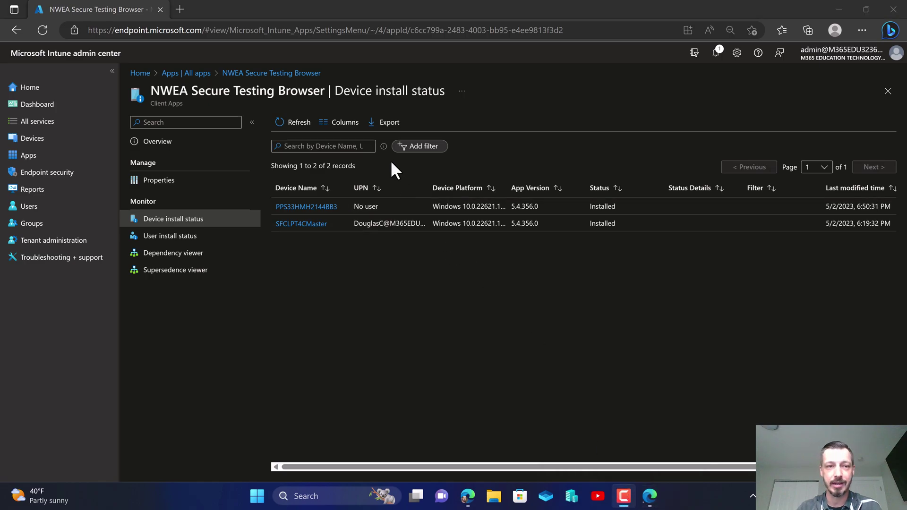